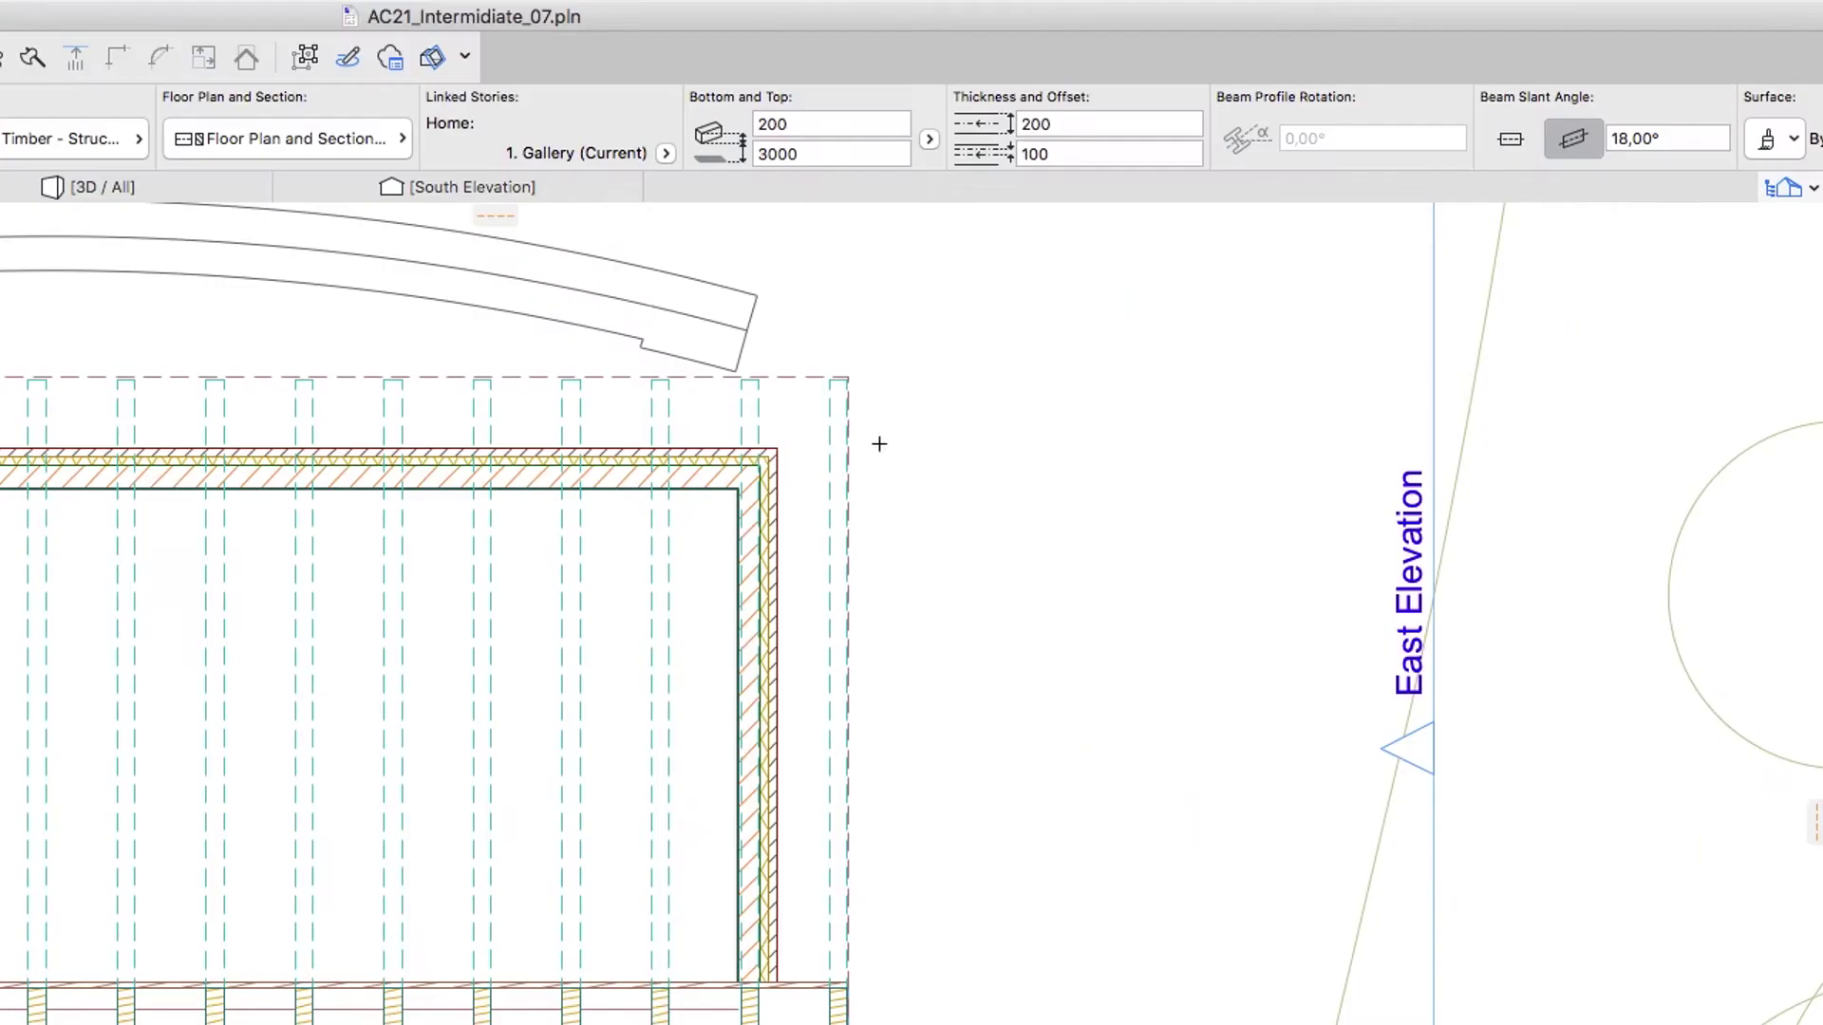
- Pick up the existing beam's settings, make new beams horizontal, and set offset to 0
alt+click(777, 416)
click(1508, 141)
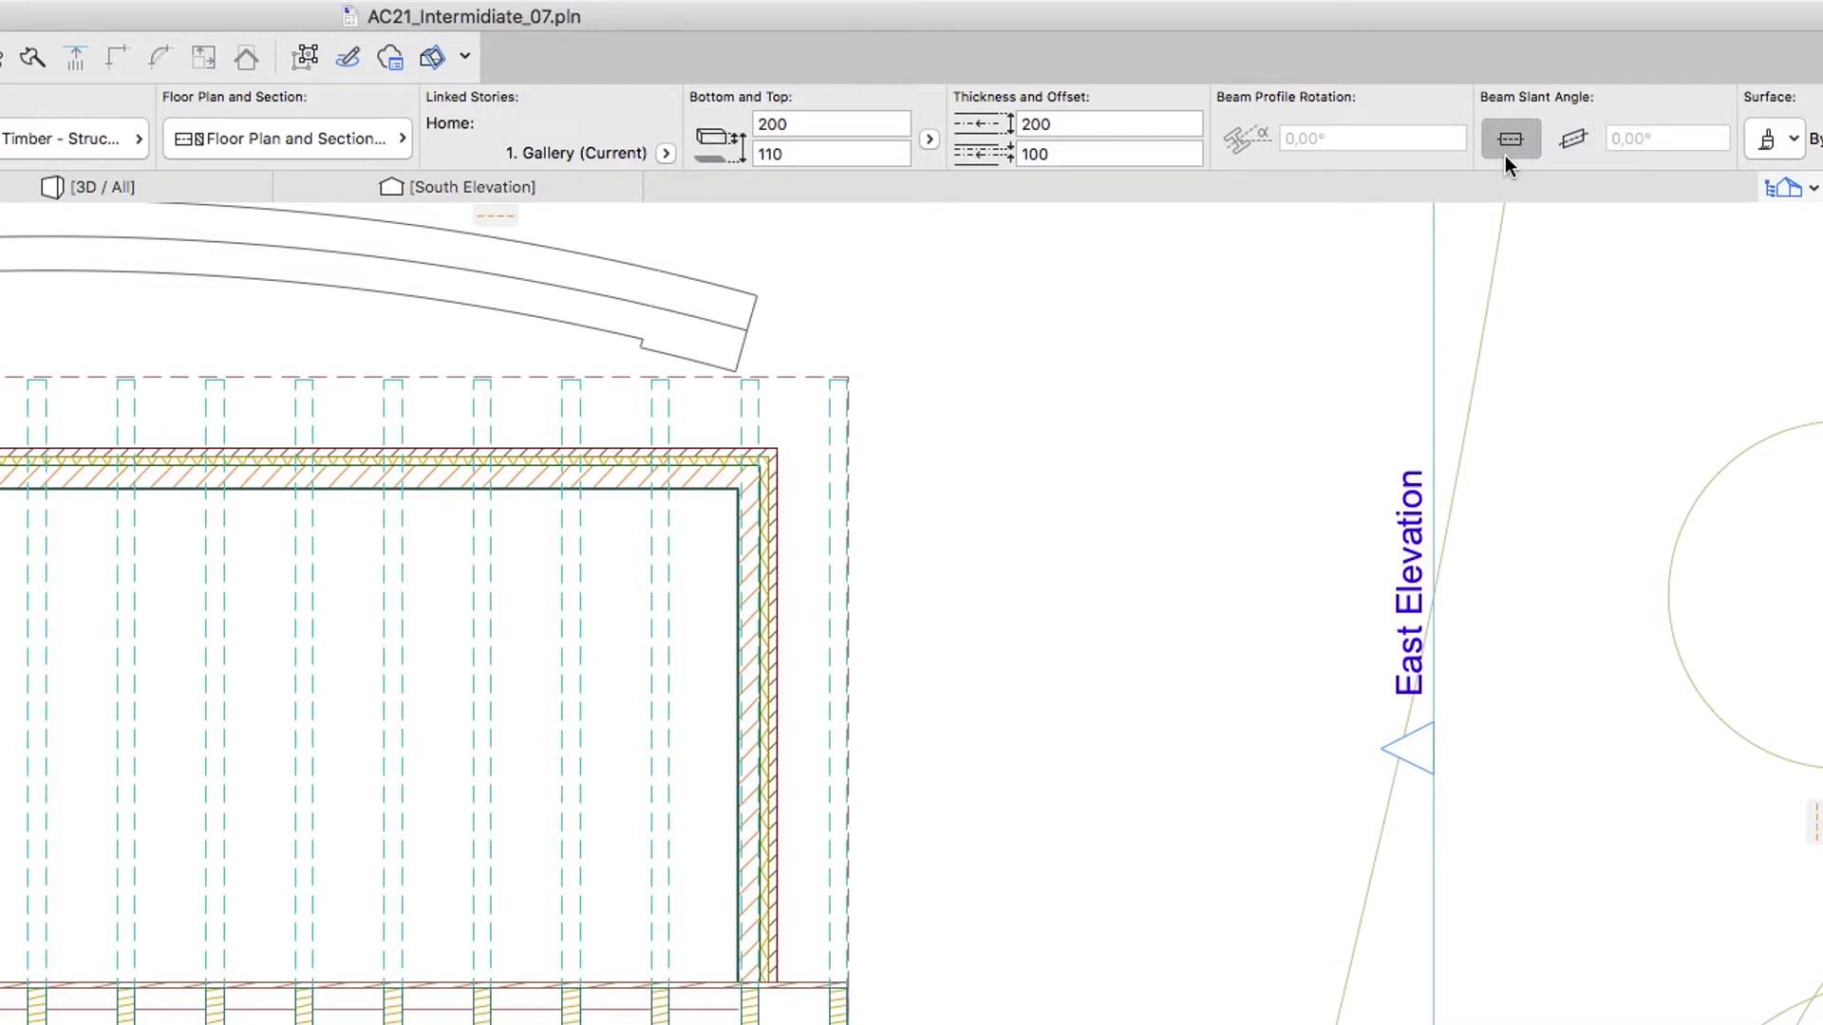
click(1069, 154)
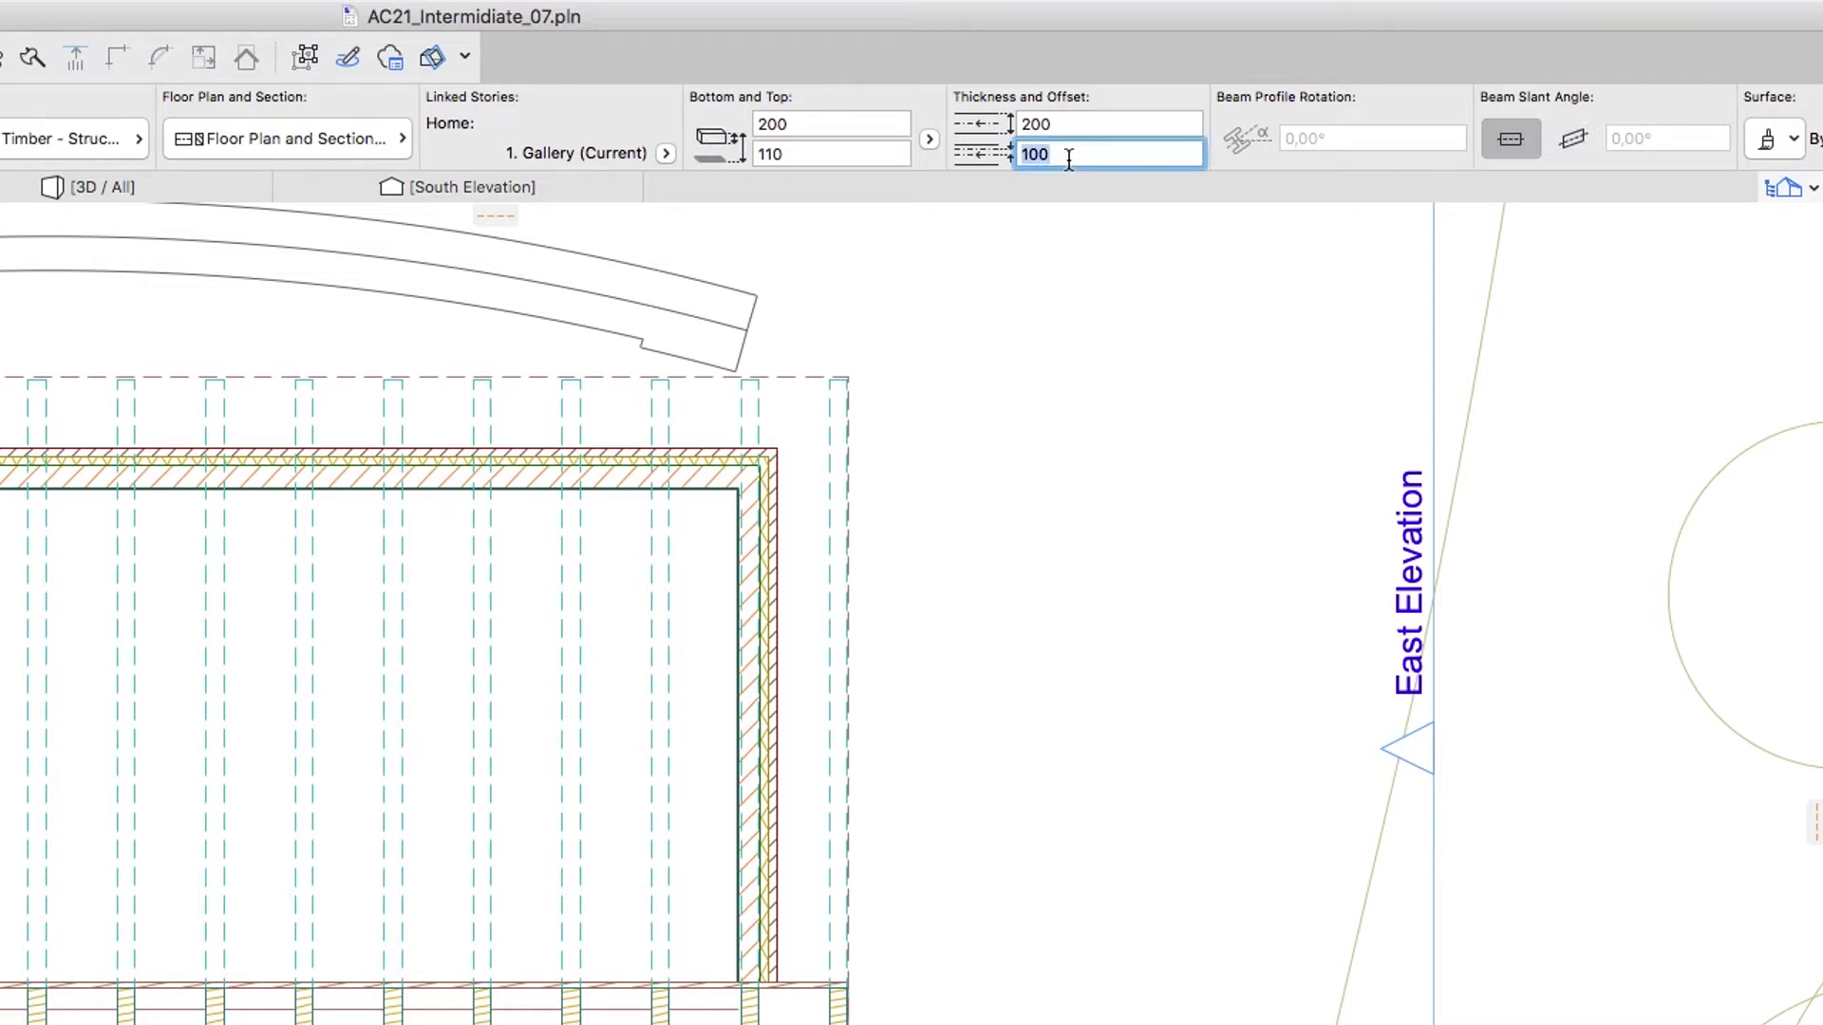
text(0)
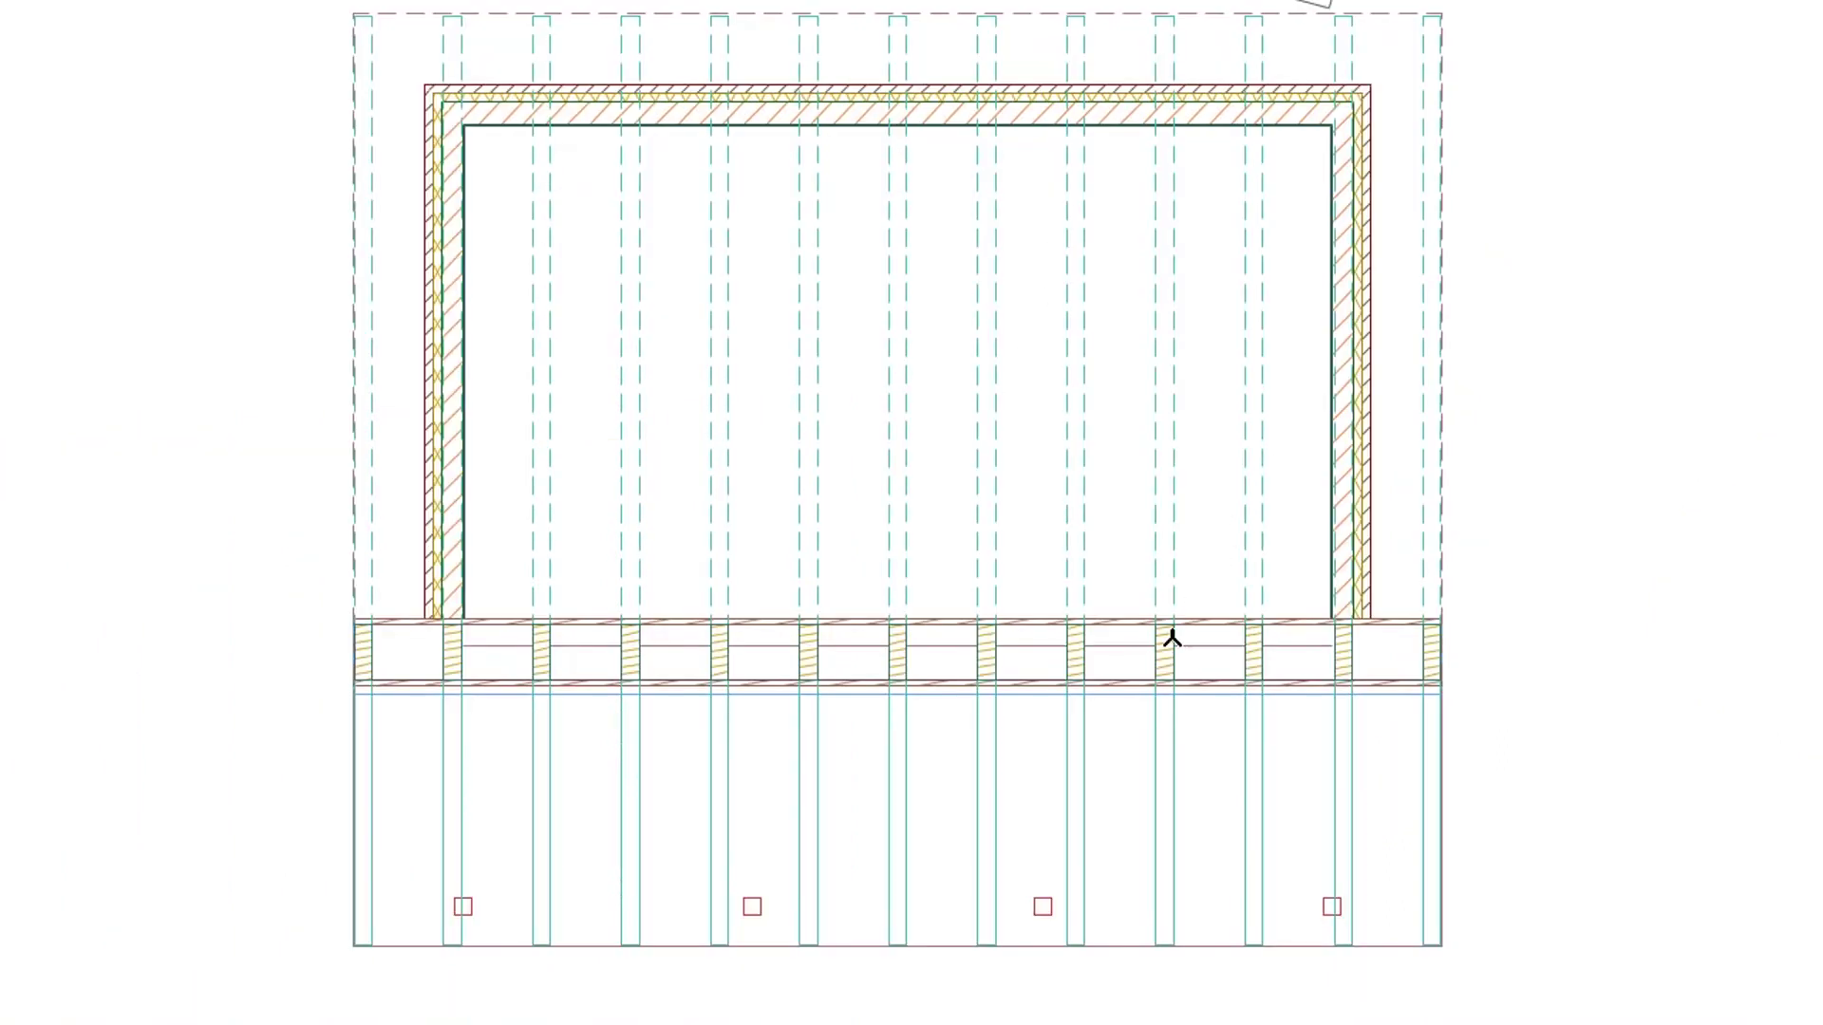
- Draw a 12100-long horizontal purlin beam across the gallery through the four column points
click(1042, 906)
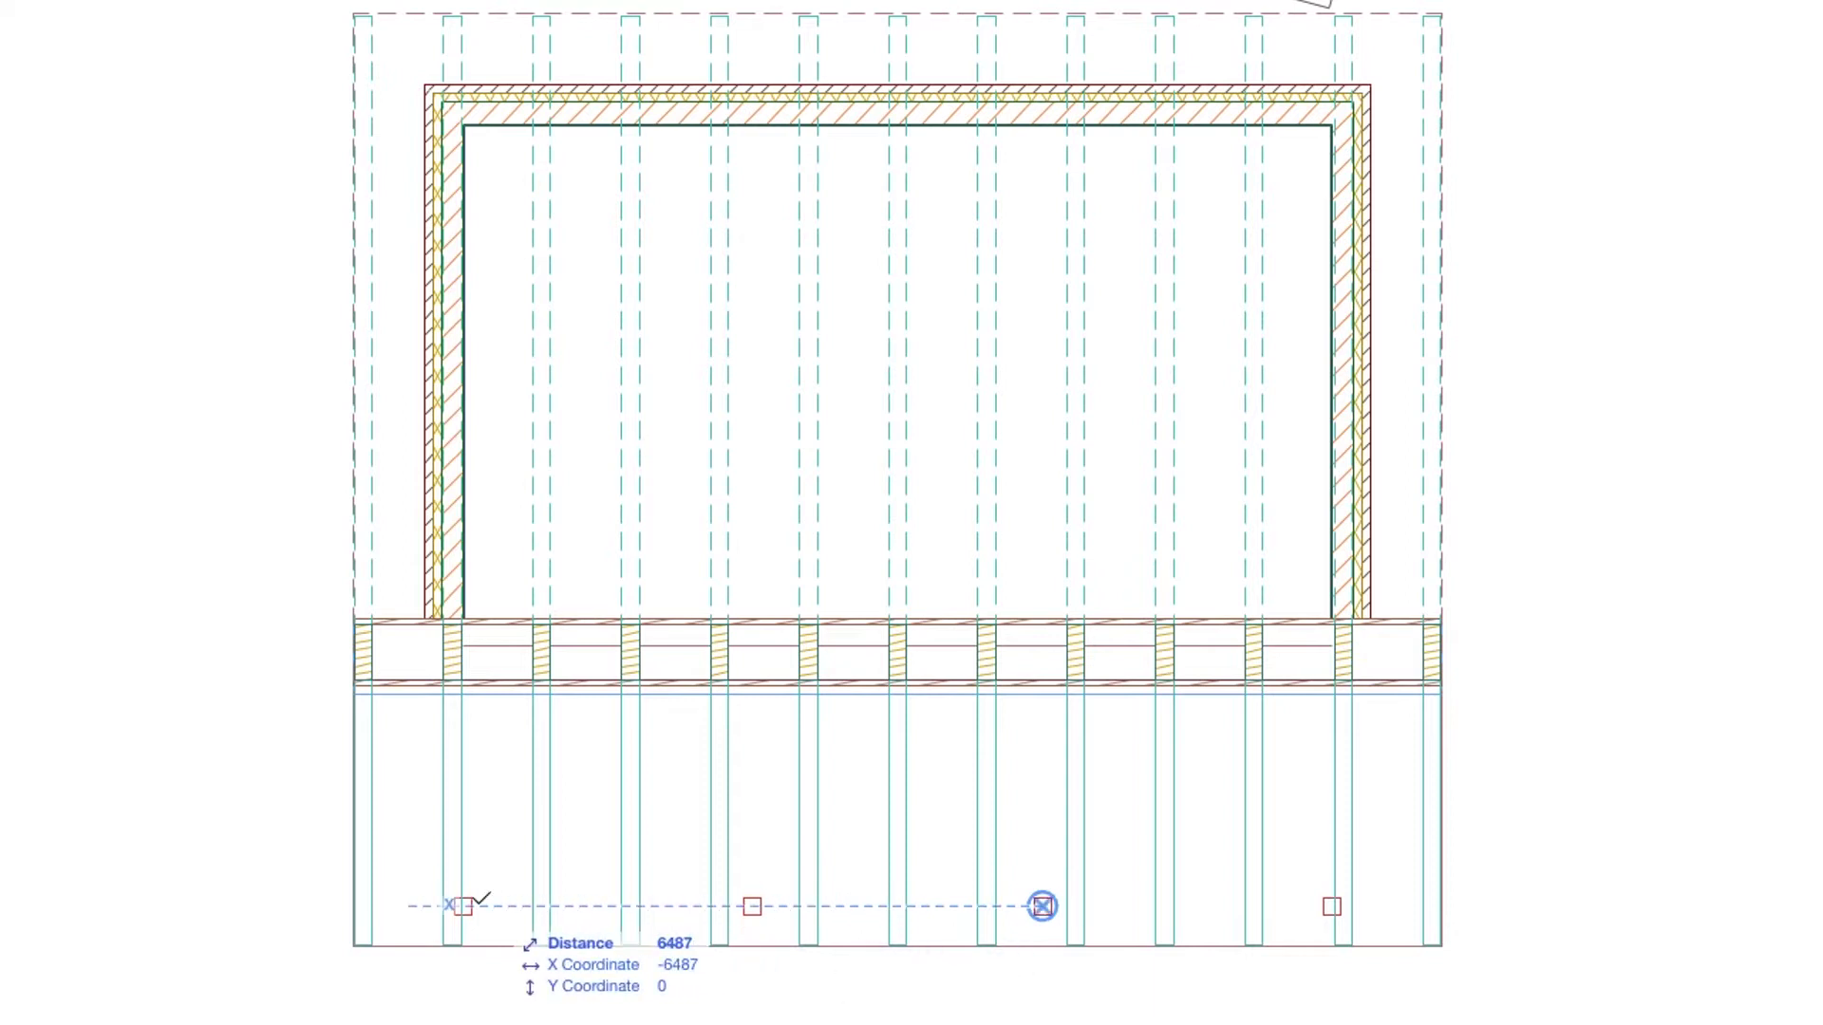
click(375, 905)
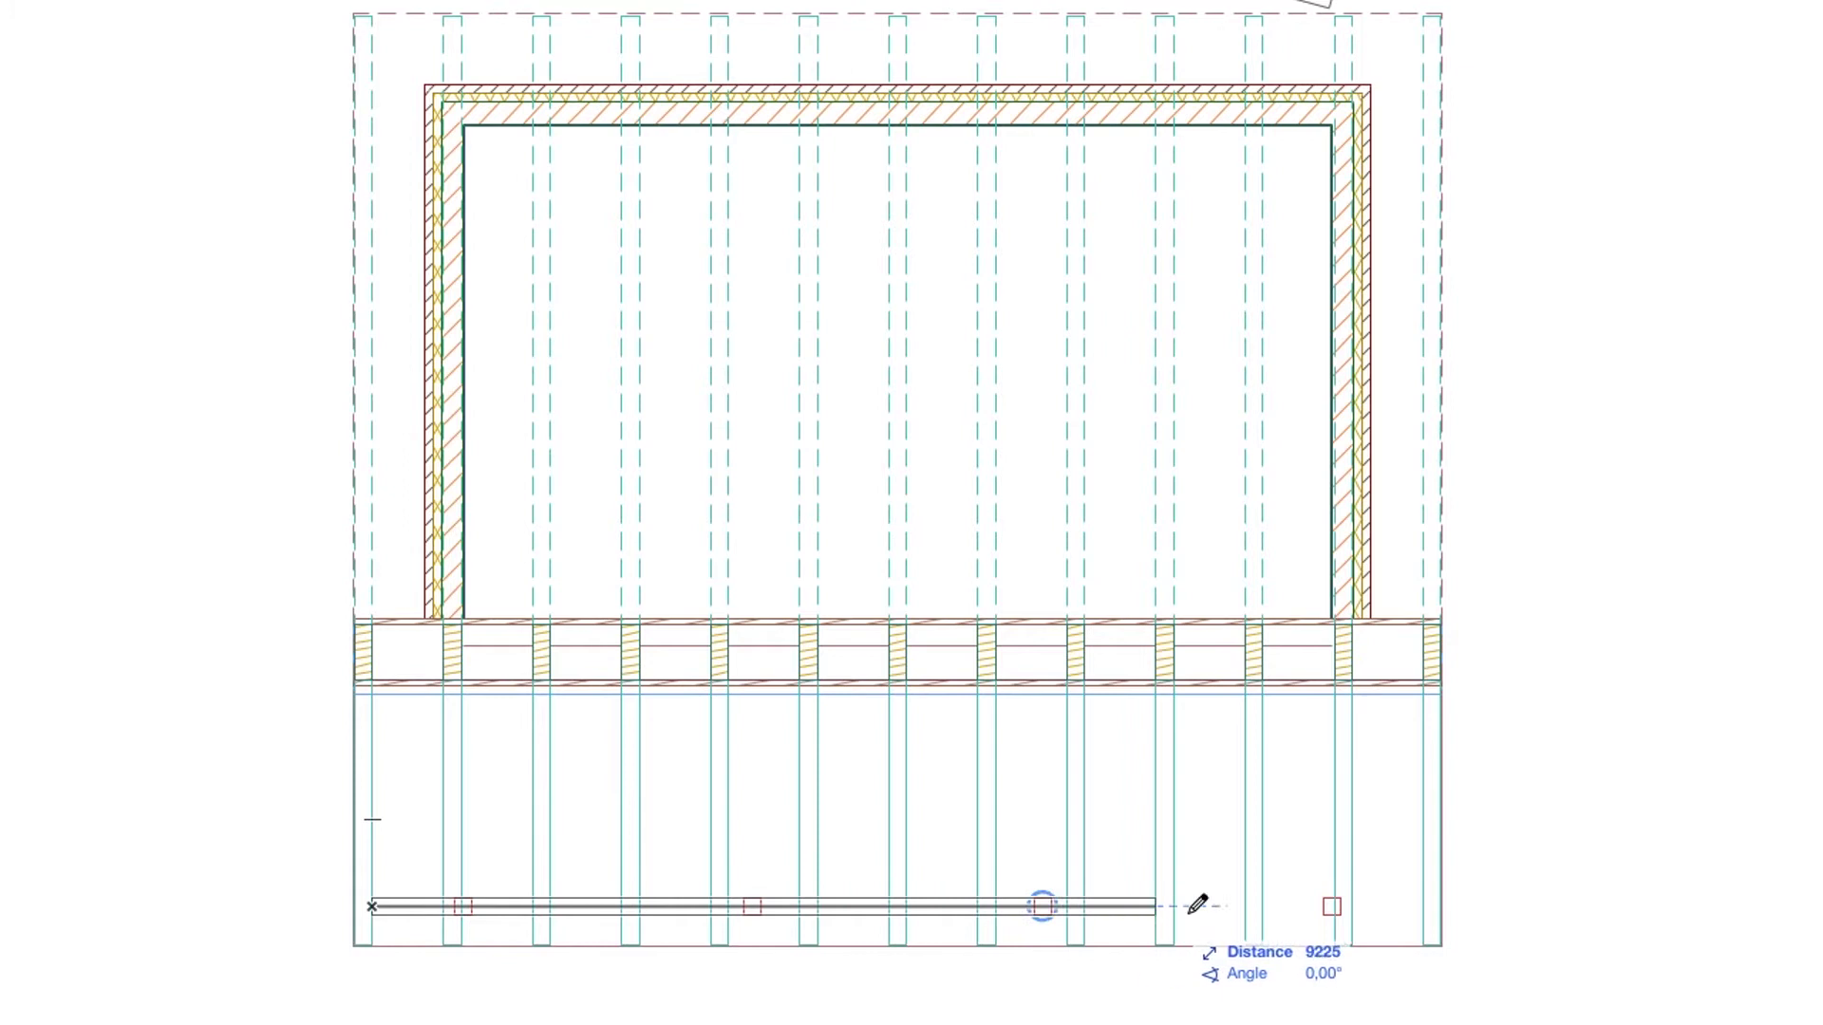
click(1419, 906)
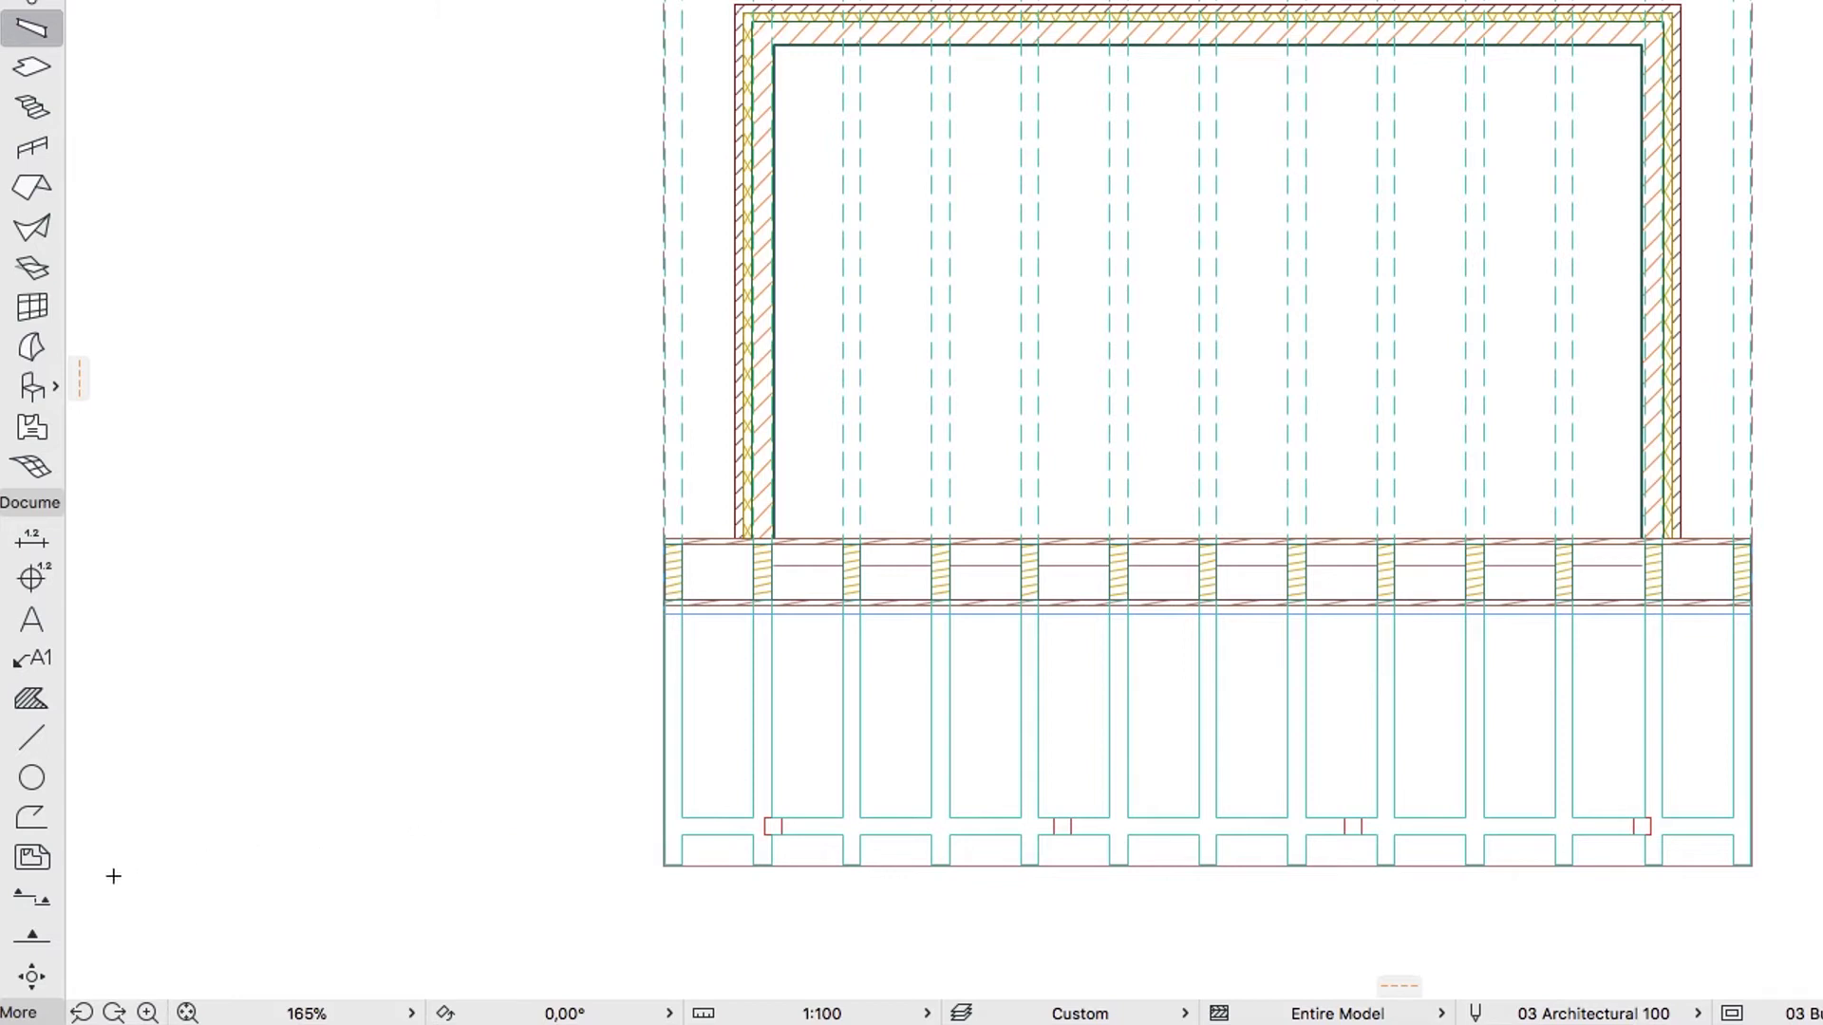
- Draw section line S-01 from below the building to above the curved wall, looking left
click(38, 900)
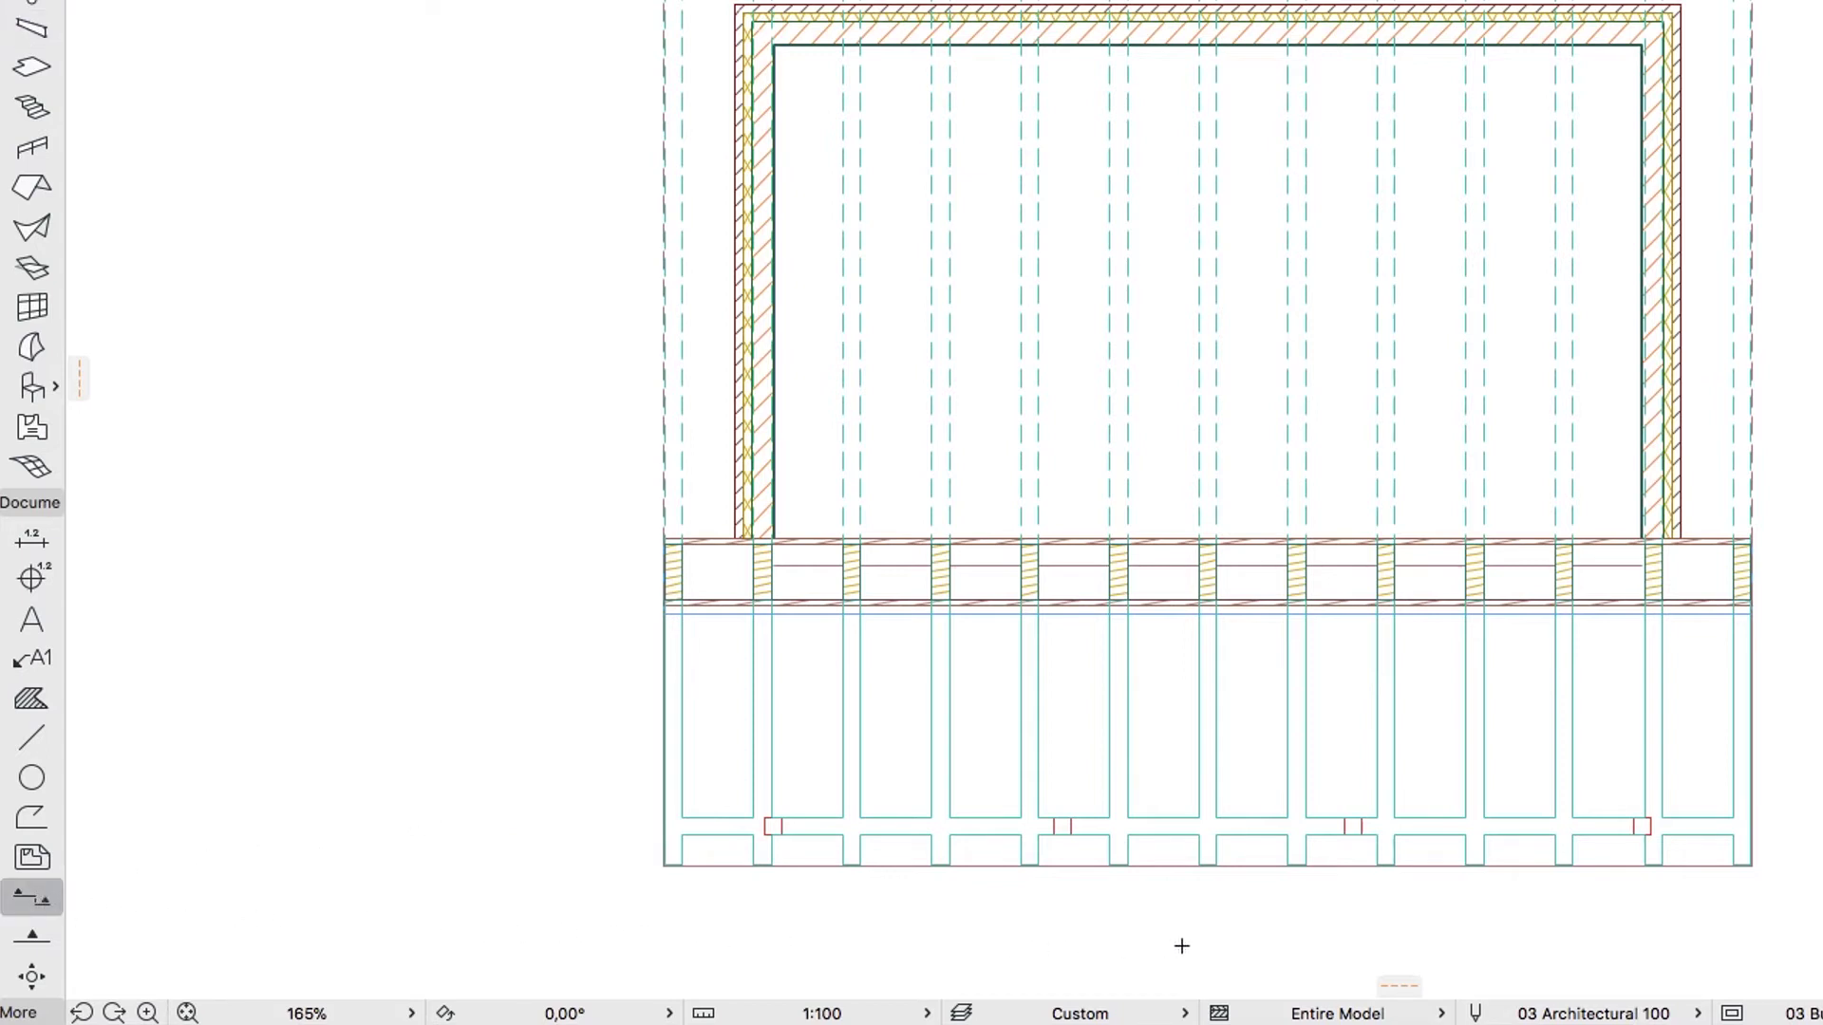
click(1240, 929)
scroll(1244, 923, down, 2)
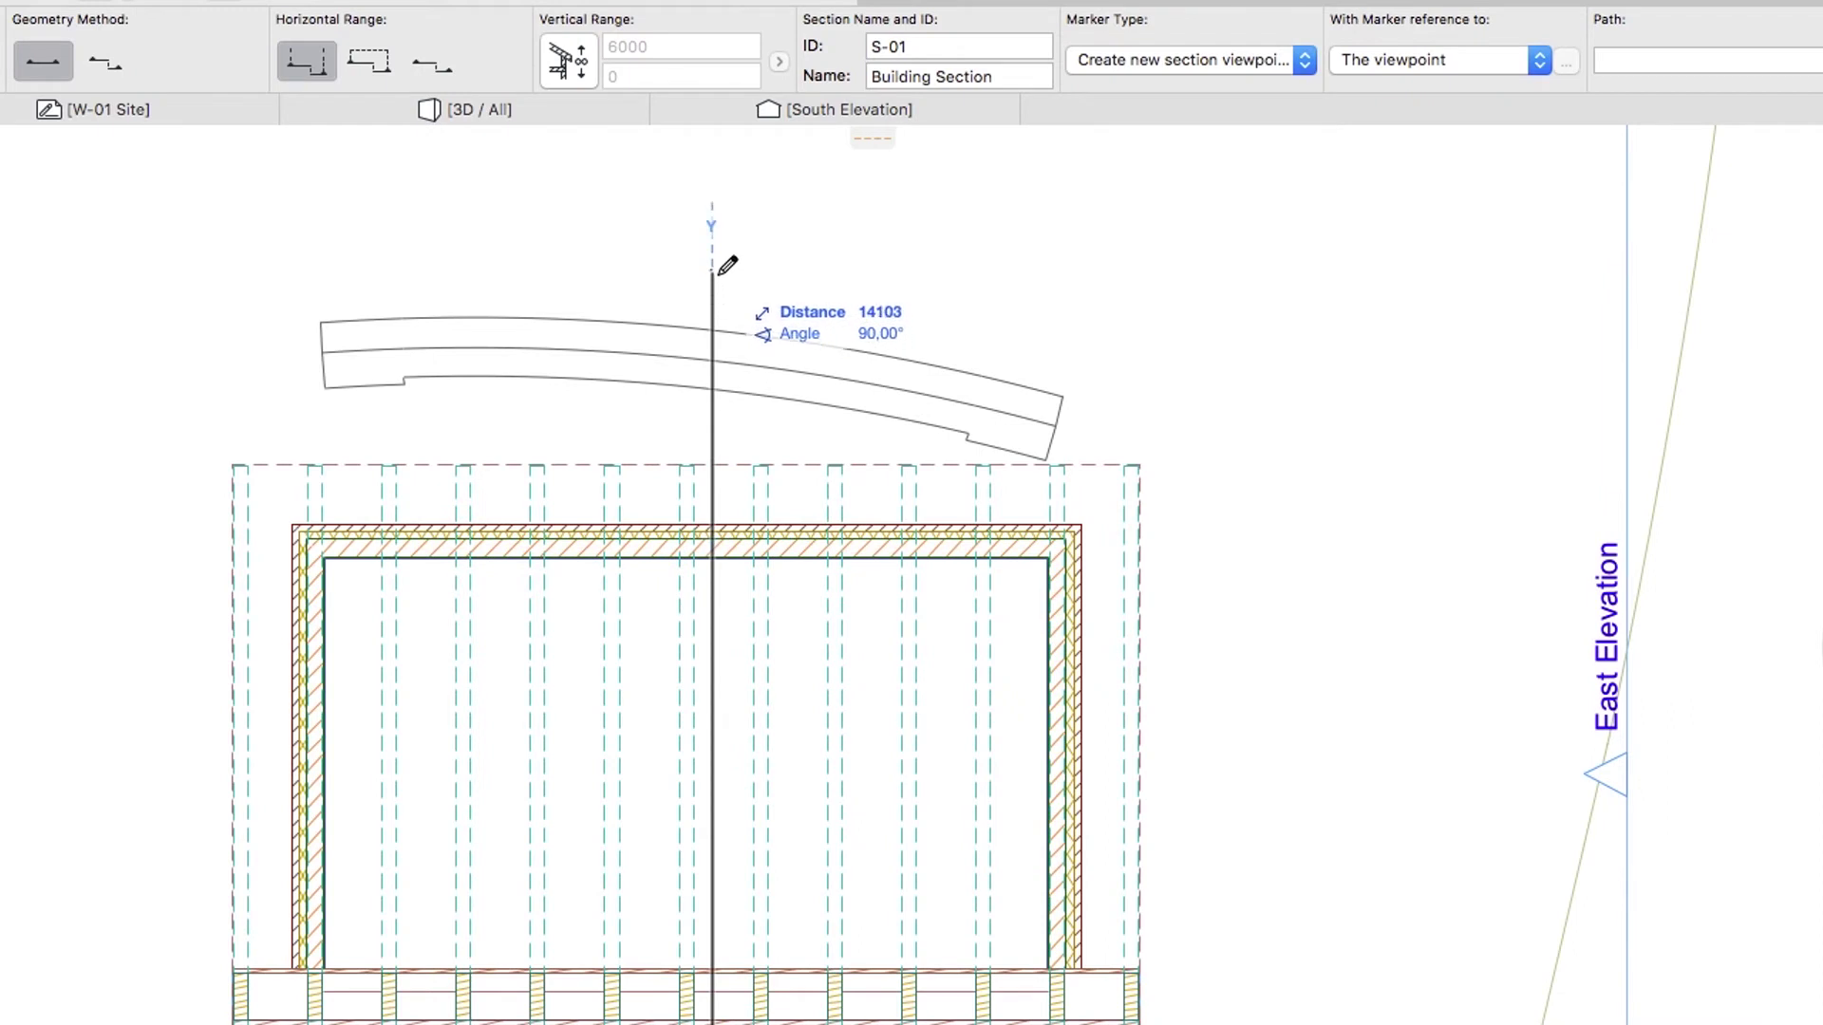
click(714, 275)
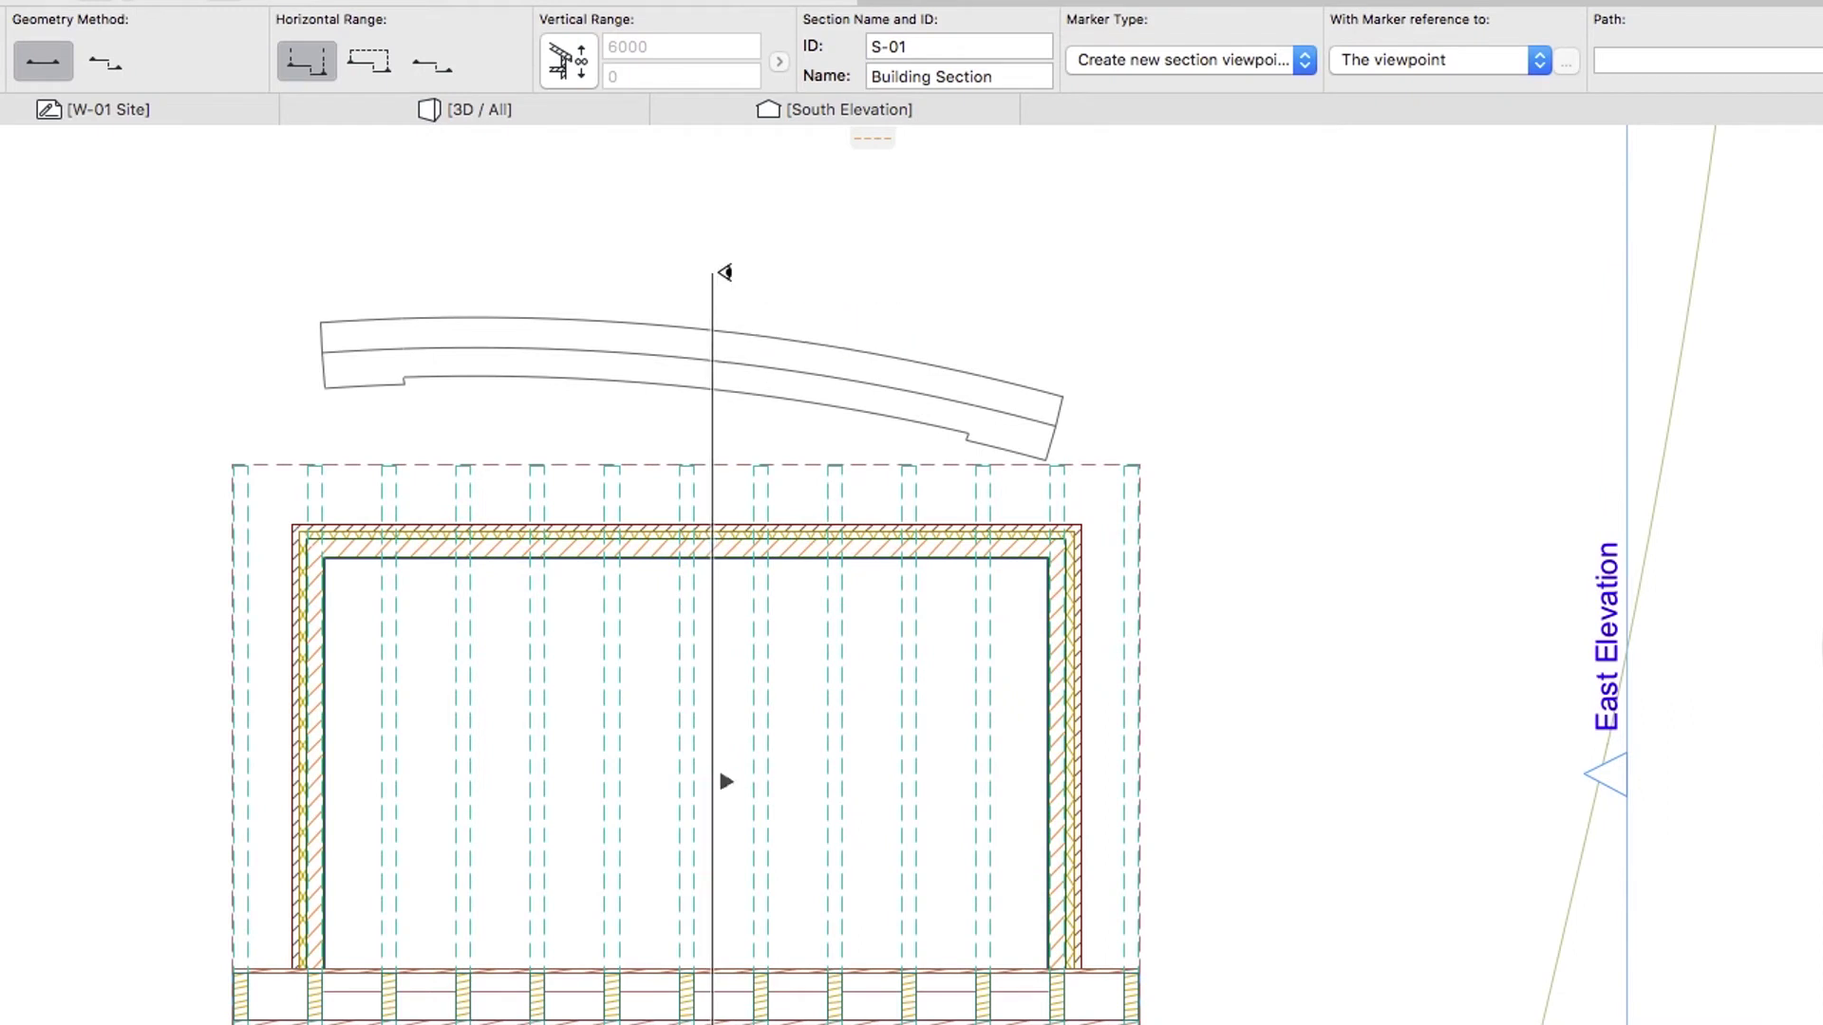
click(651, 283)
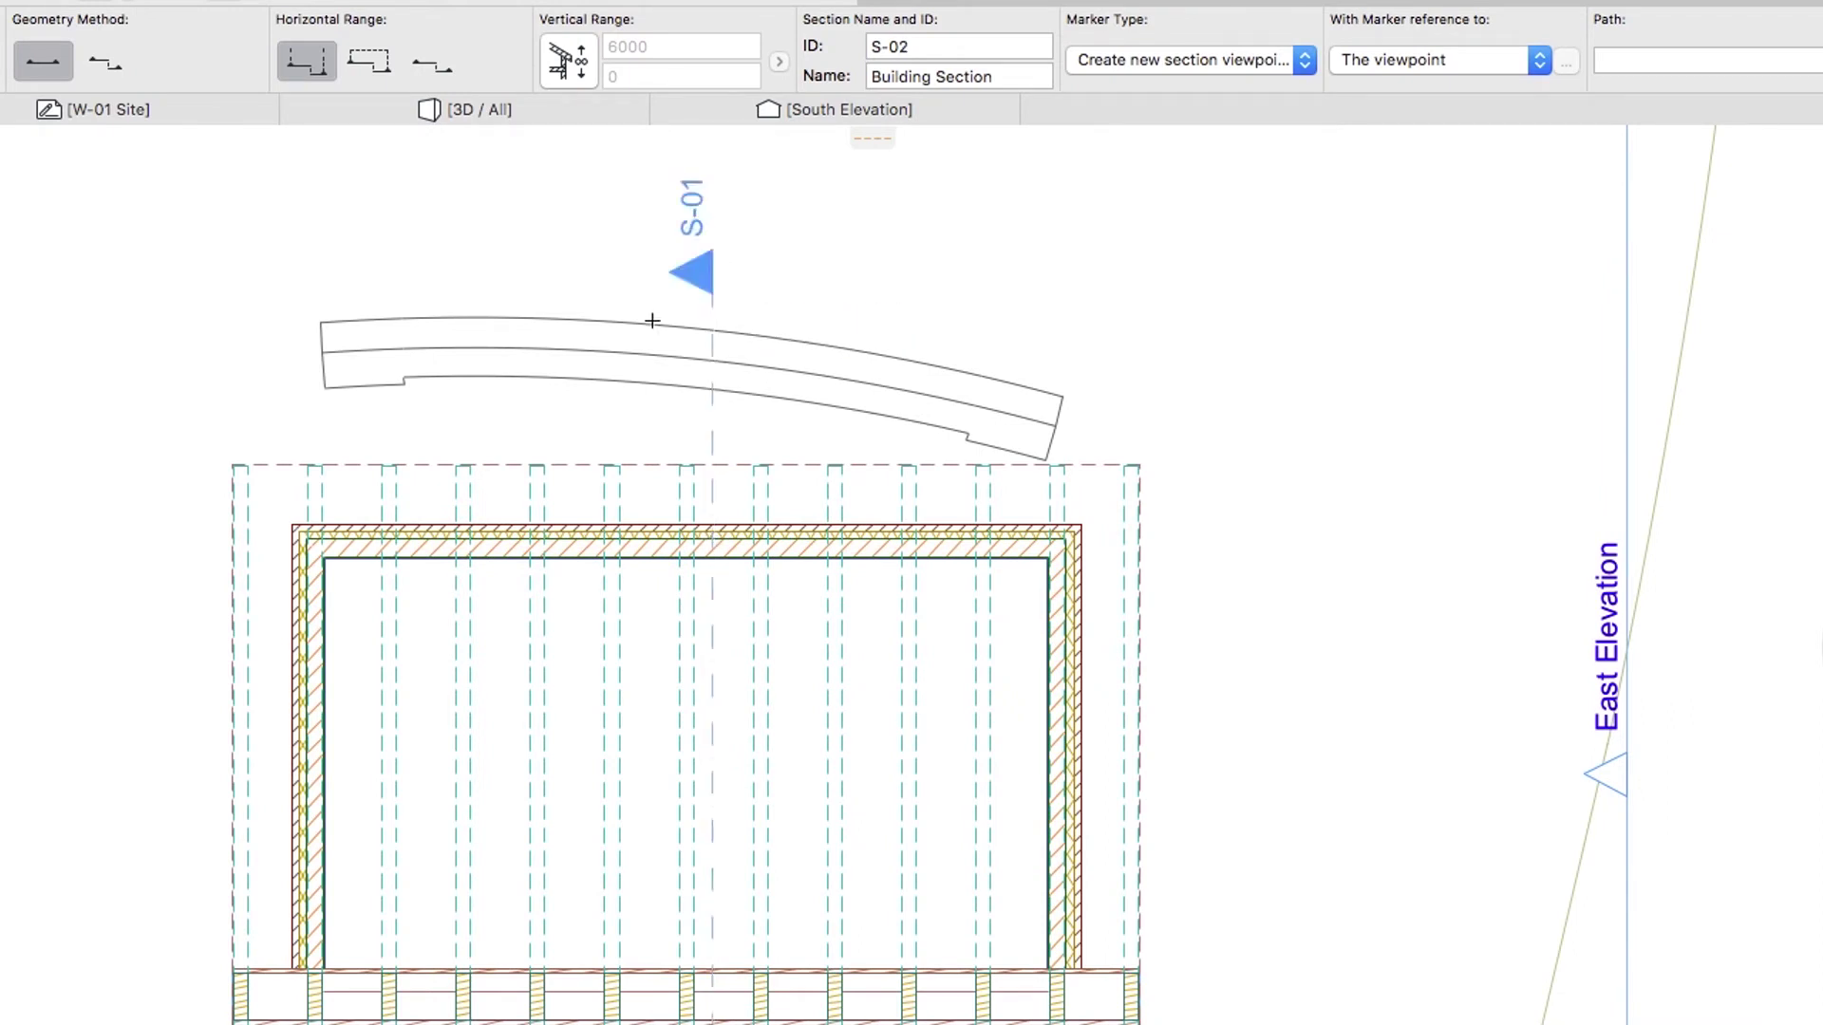
shift+click(655, 466)
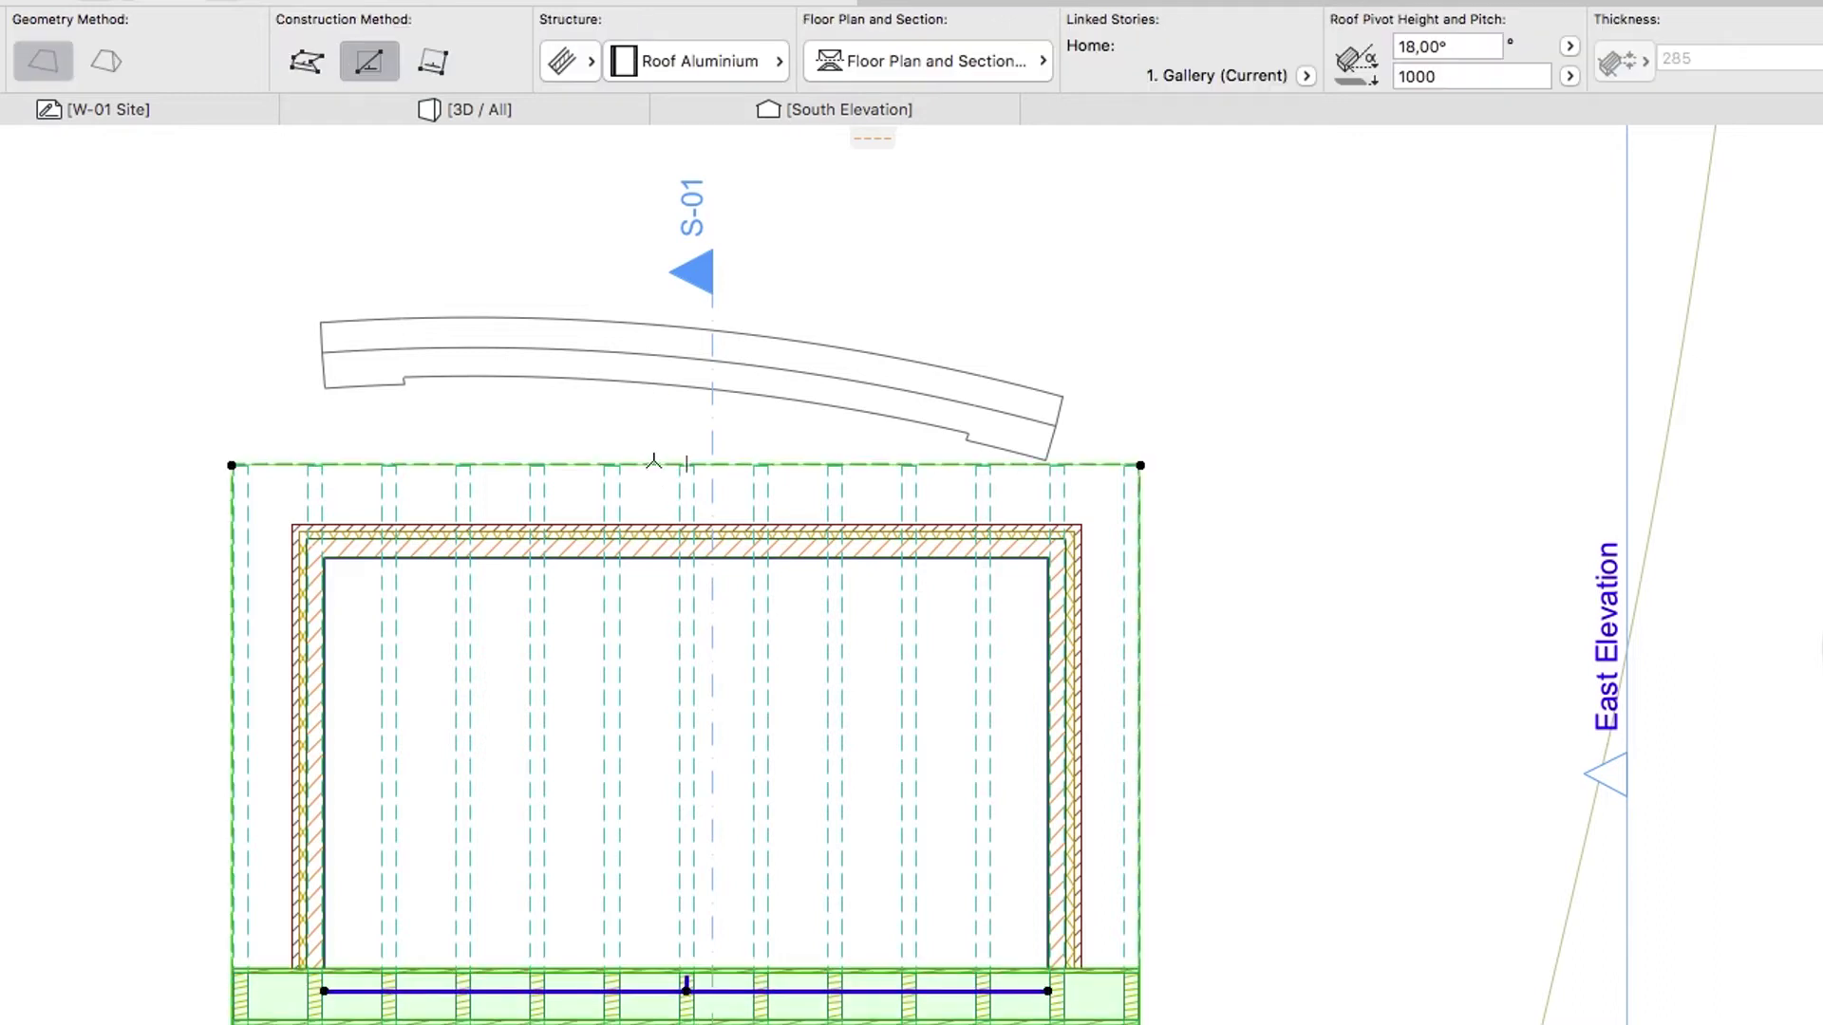
click(964, 66)
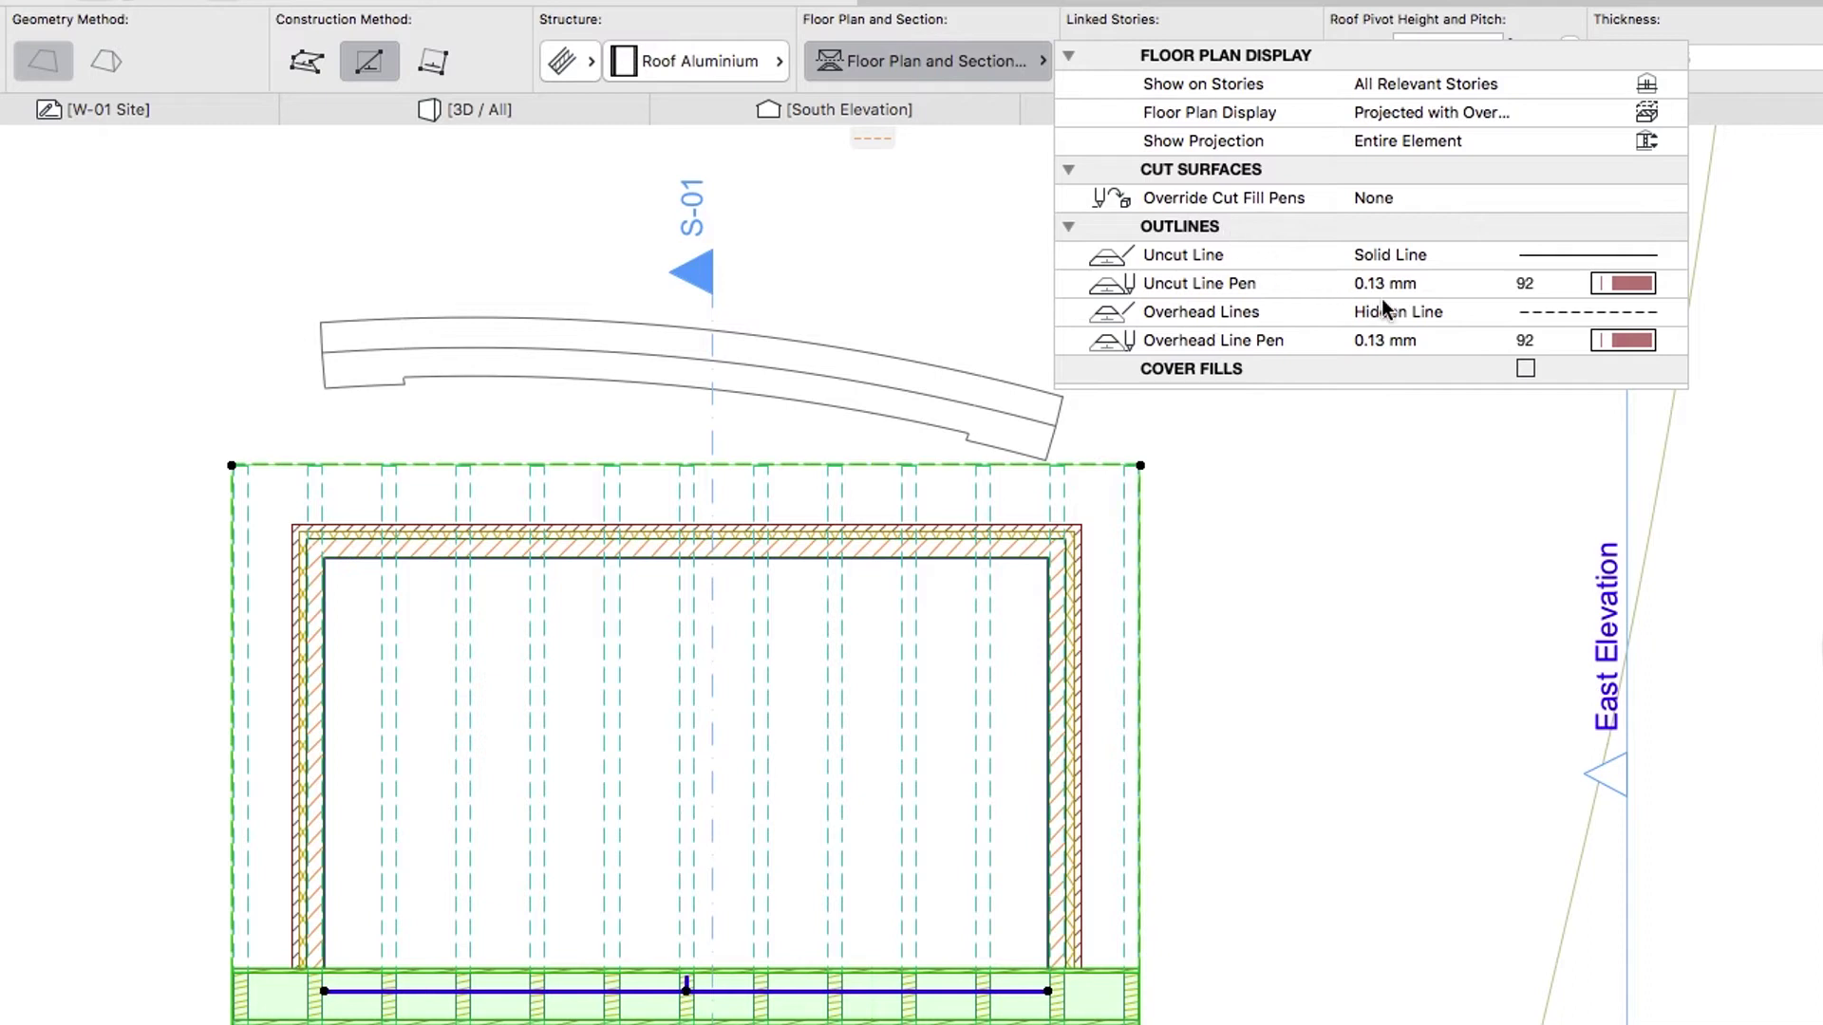
click(1525, 368)
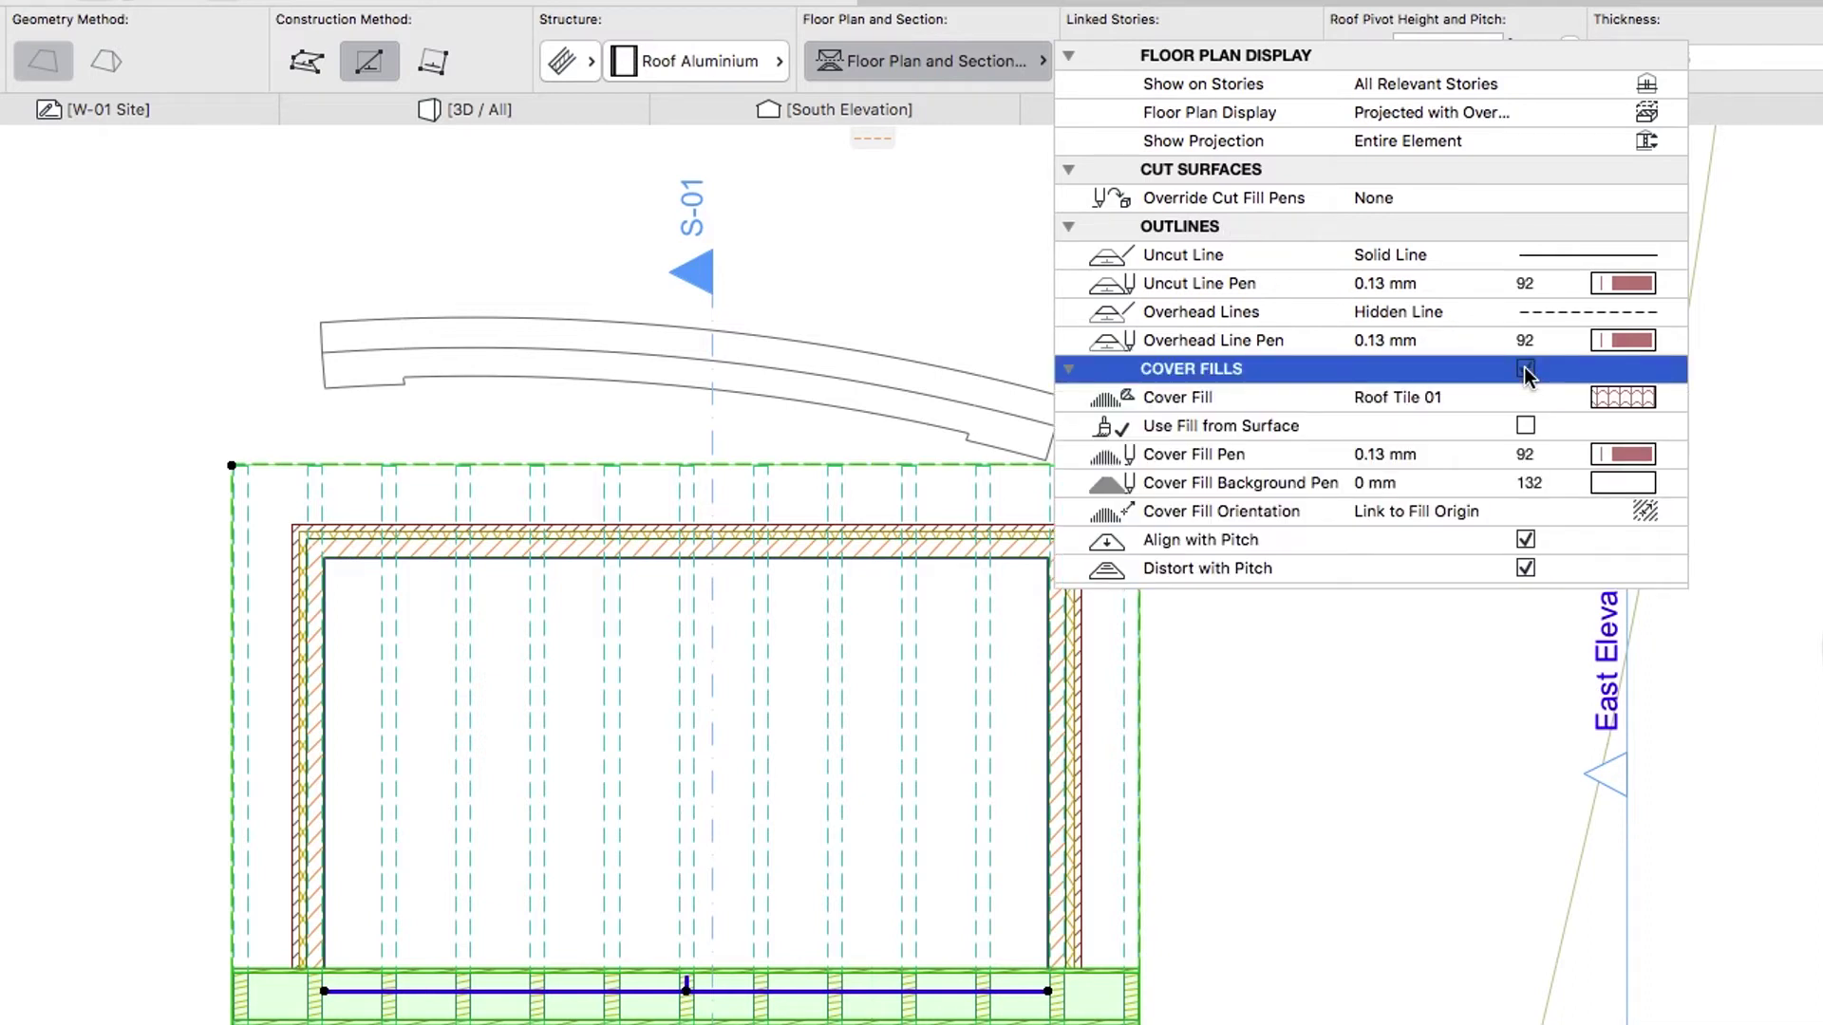
key(Escape)
key(Escape)
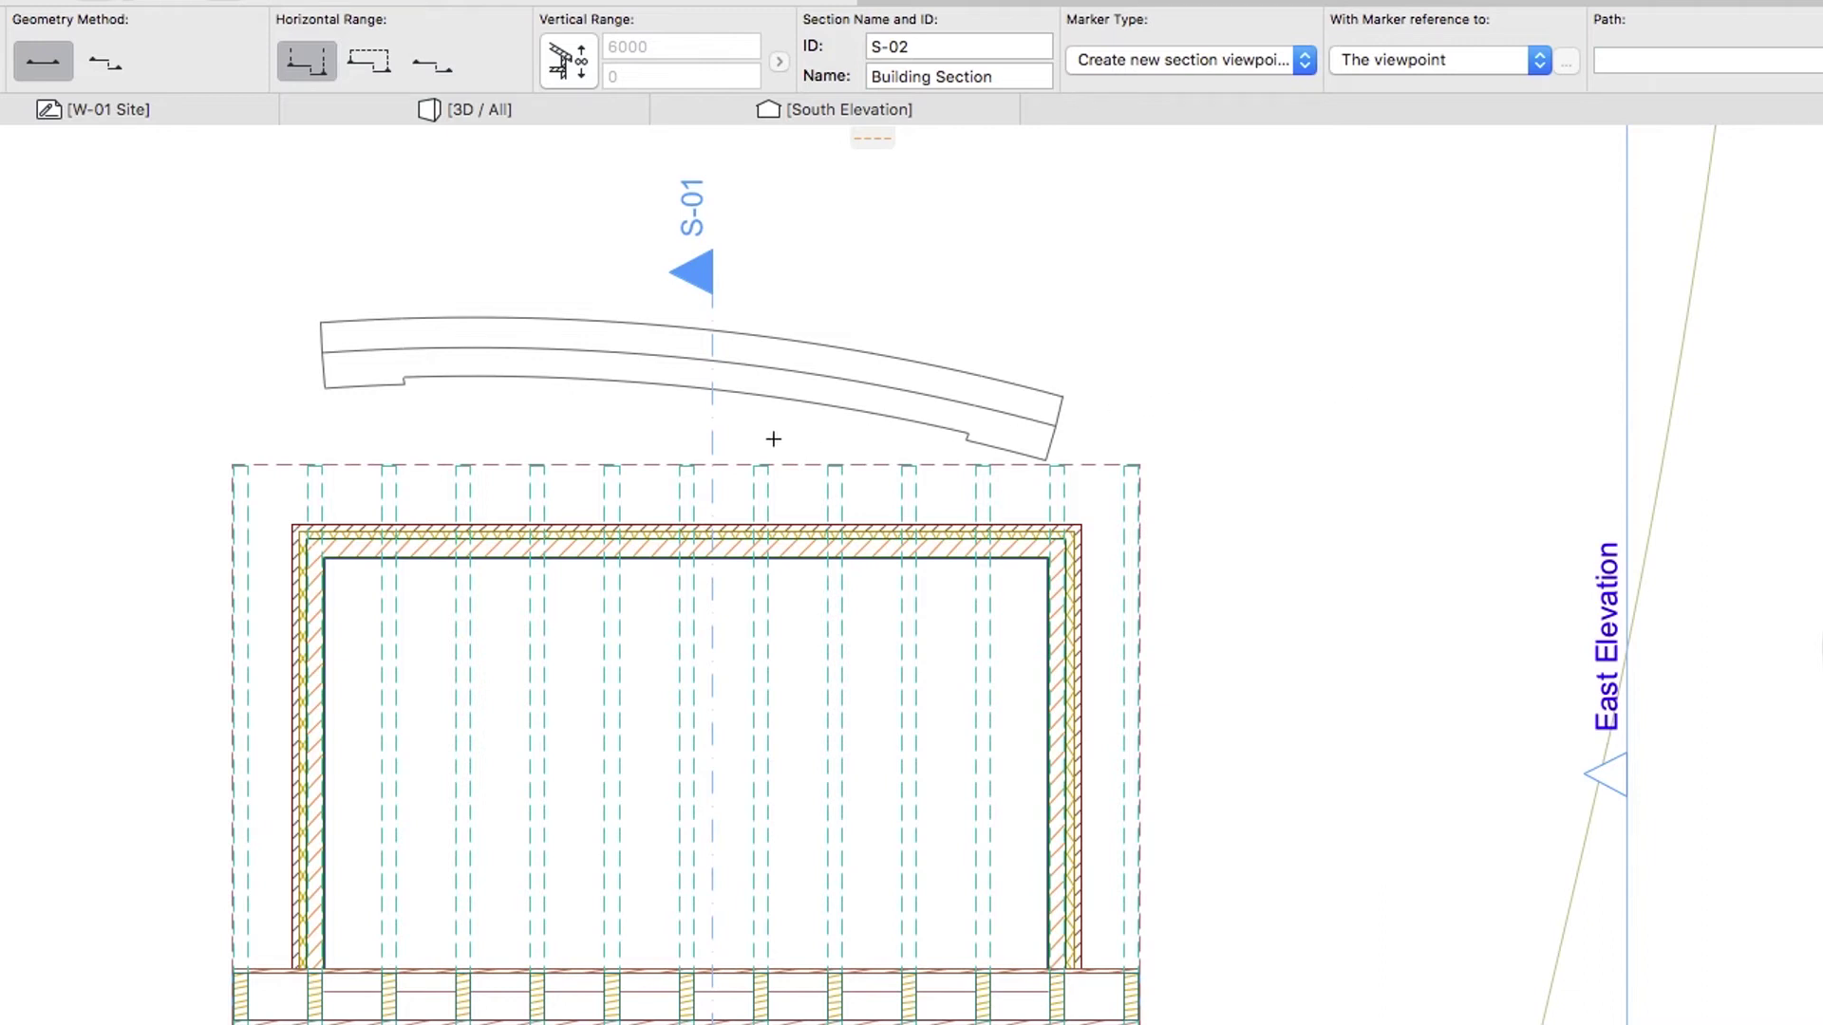
- Open the S-01 Building Section view with current view settings and zoom to the roof
right_click(713, 439)
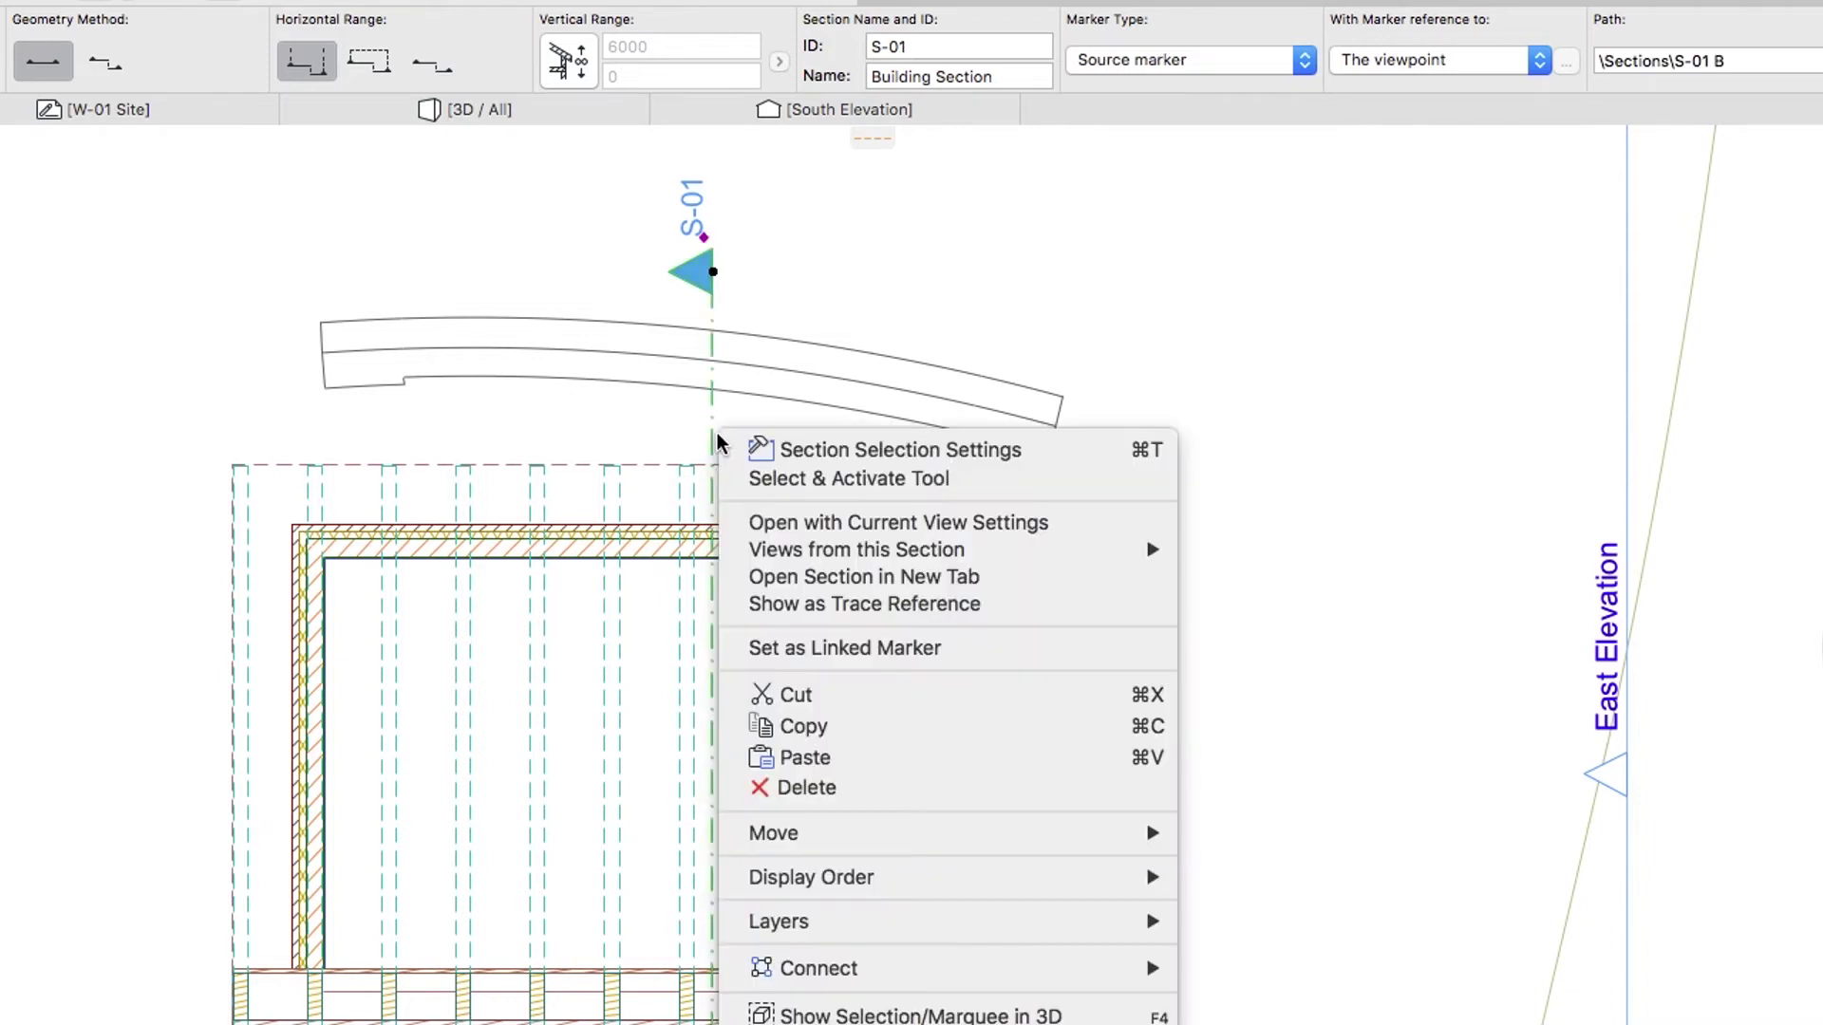
click(726, 521)
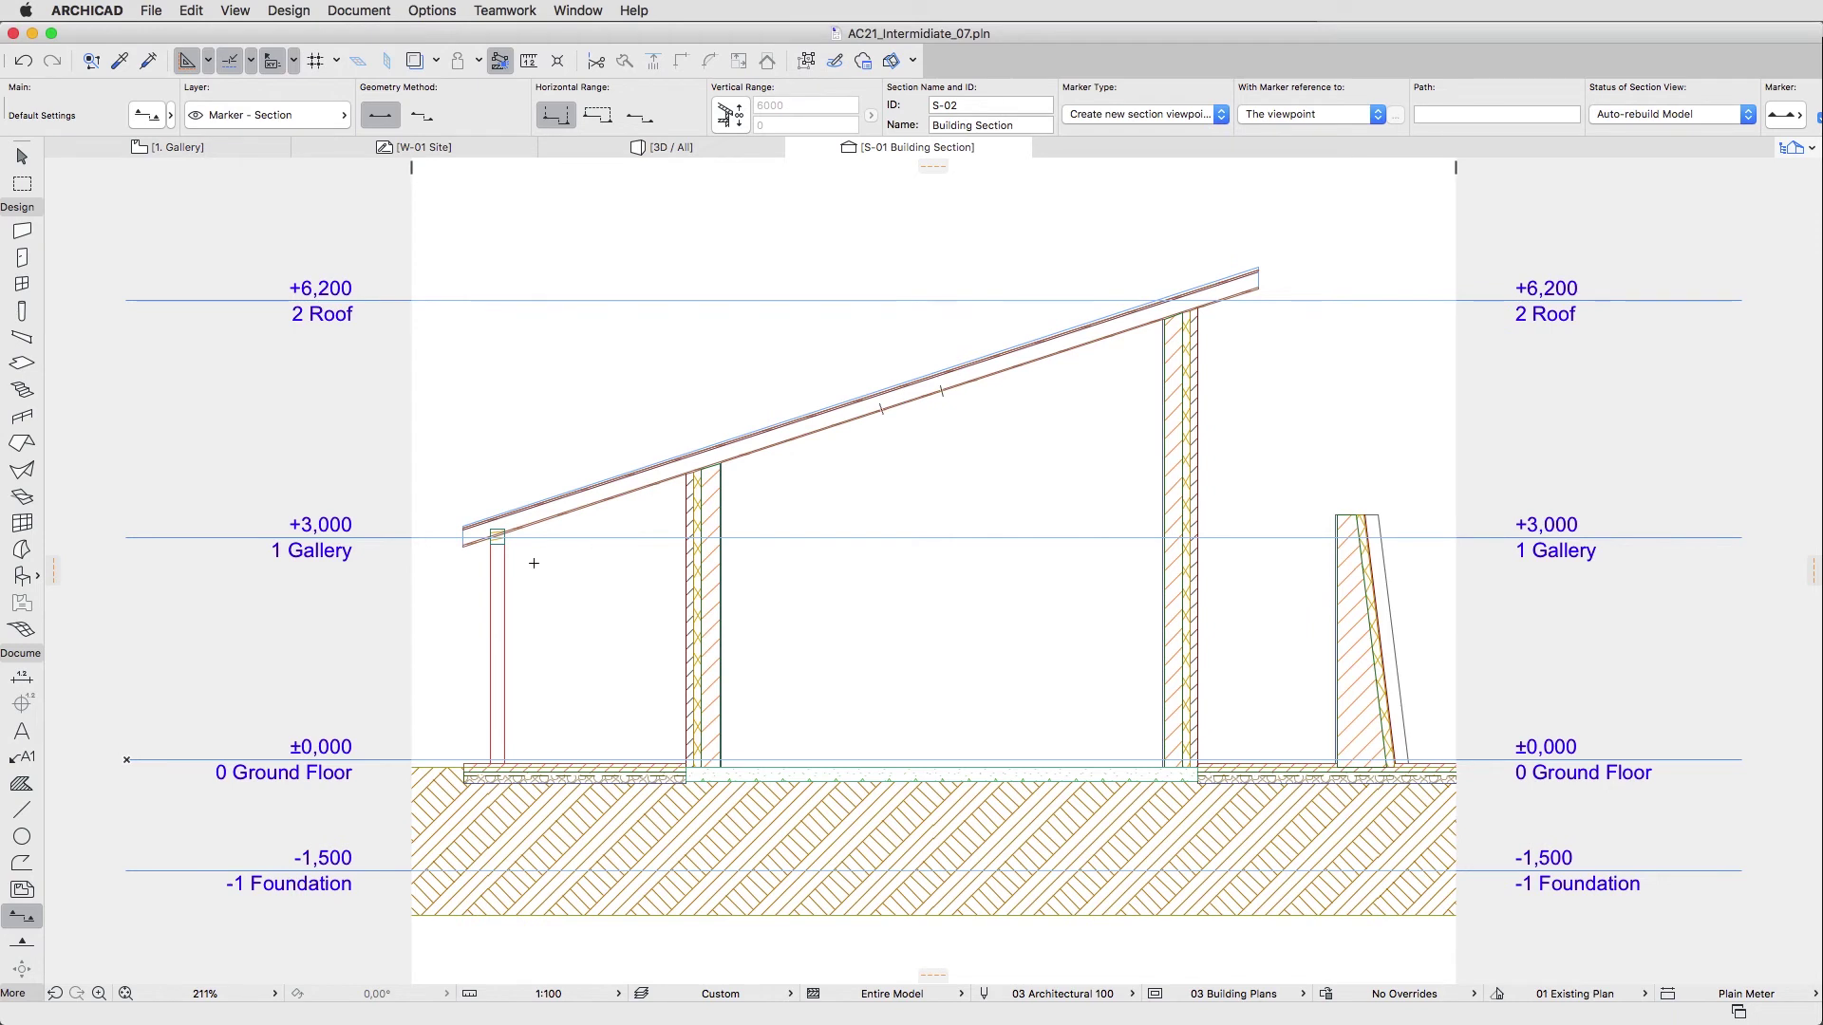
scroll(533, 563, up, 6)
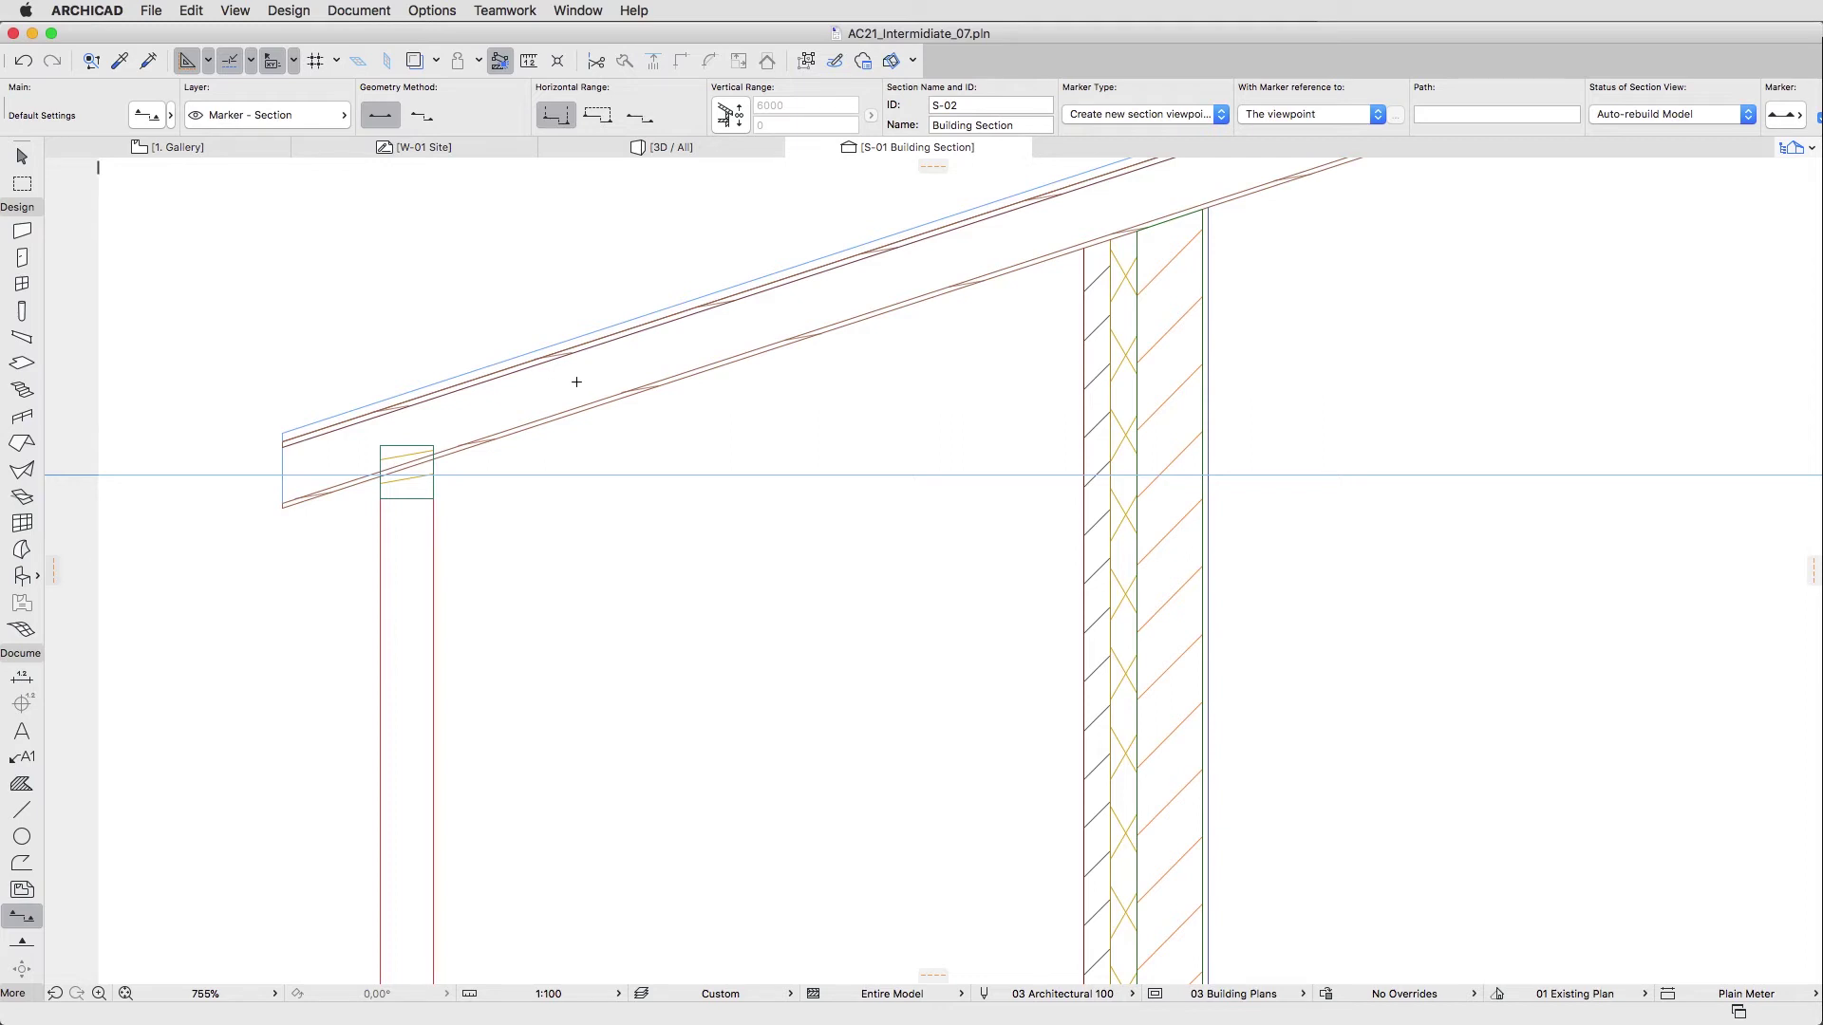
- Change the roof composite's 200 air space skin to Insulation - Mineral Soft
shift+click(576, 382)
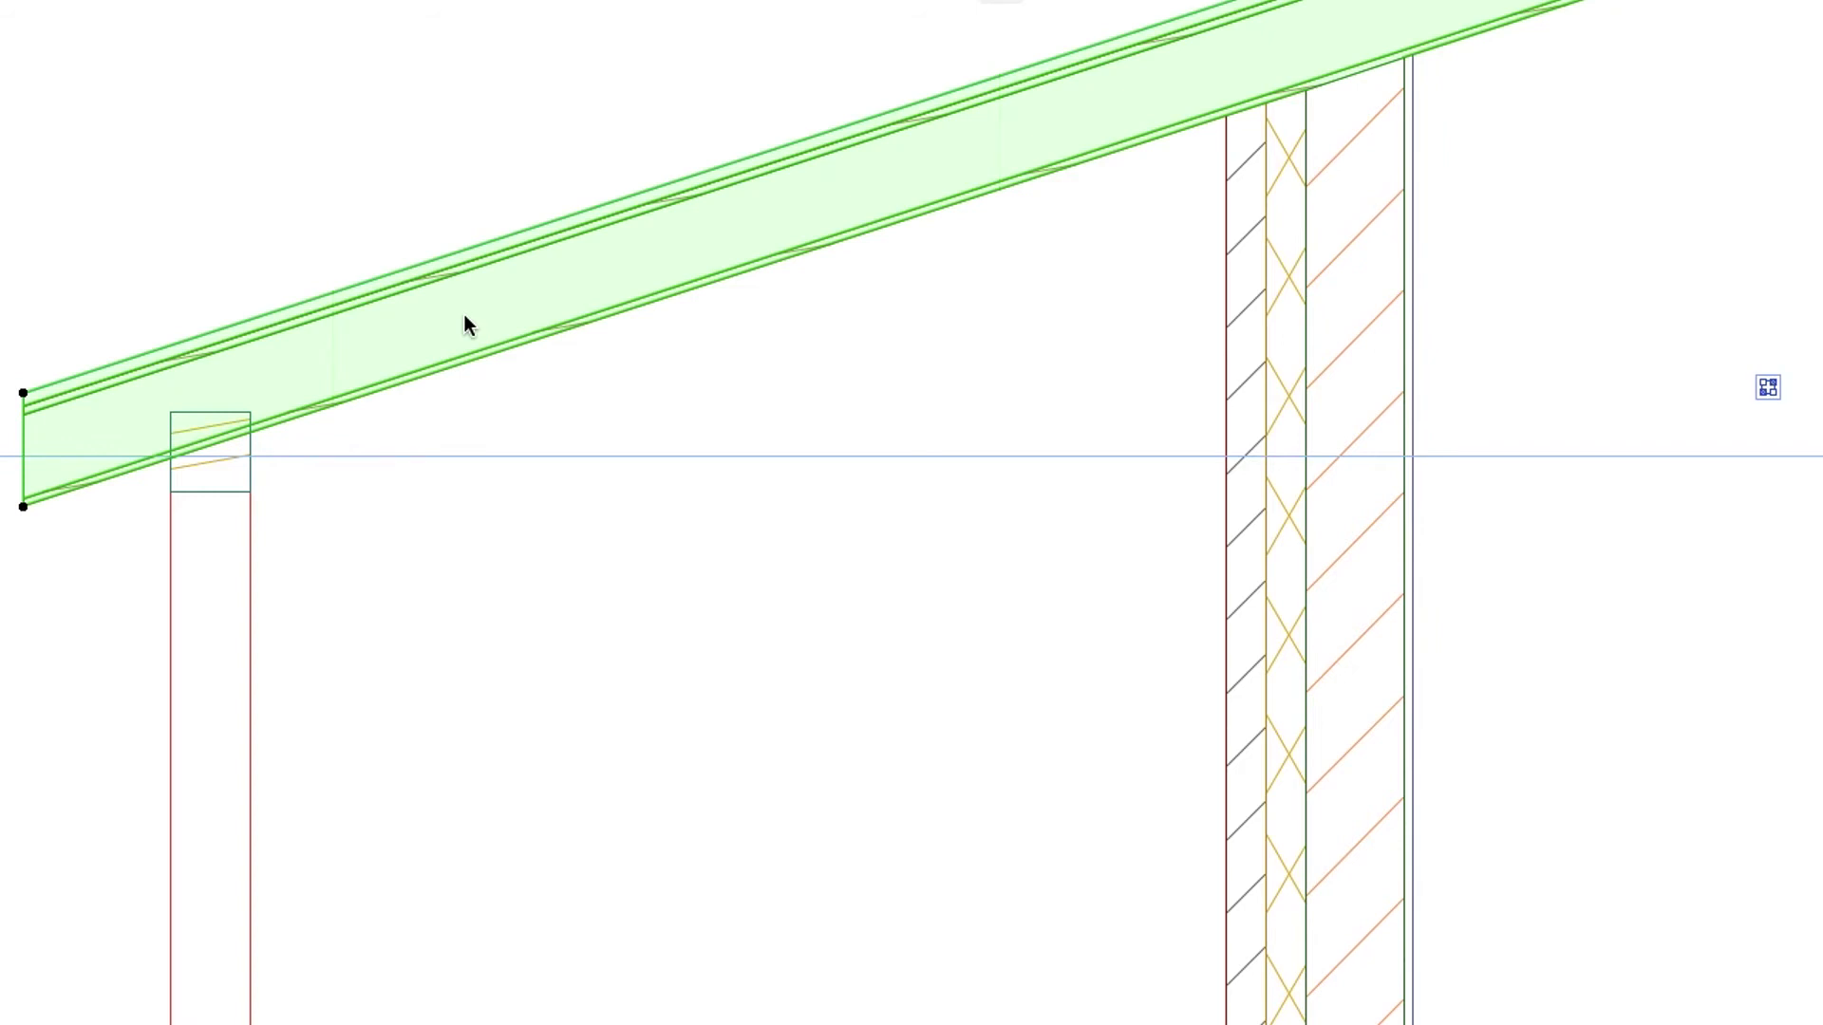
right_click(464, 322)
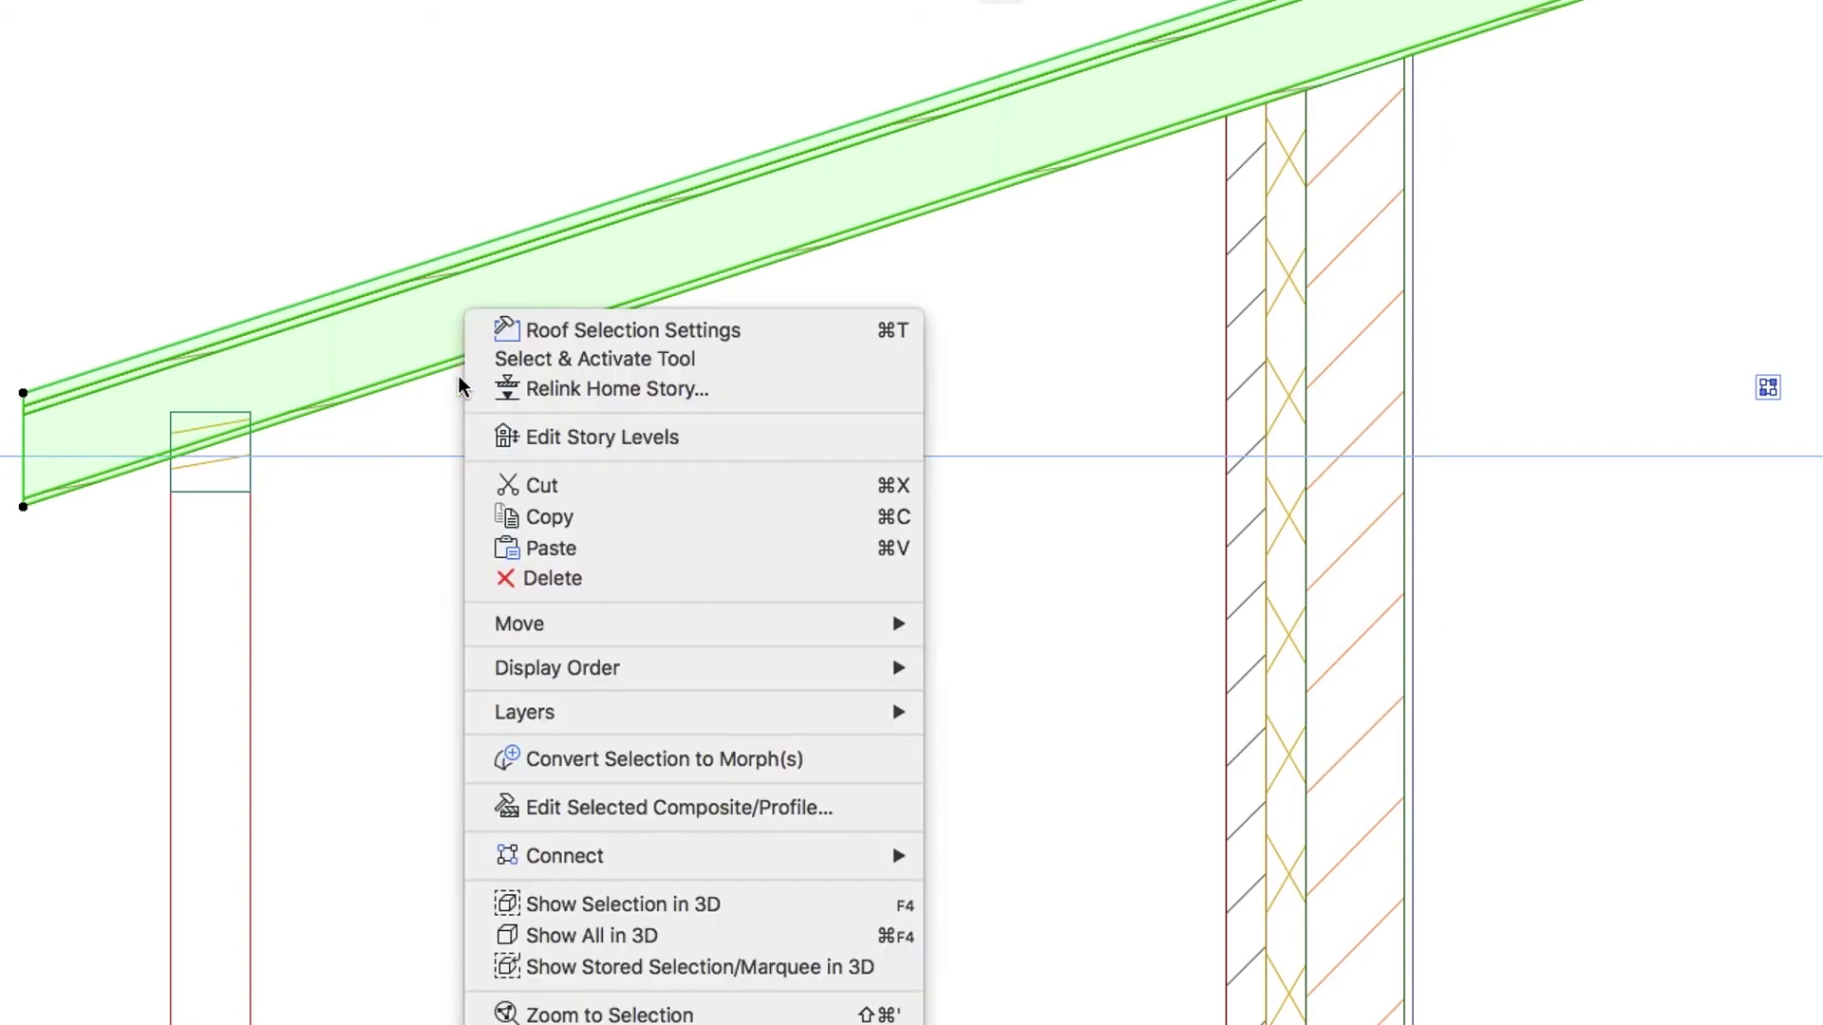
click(481, 807)
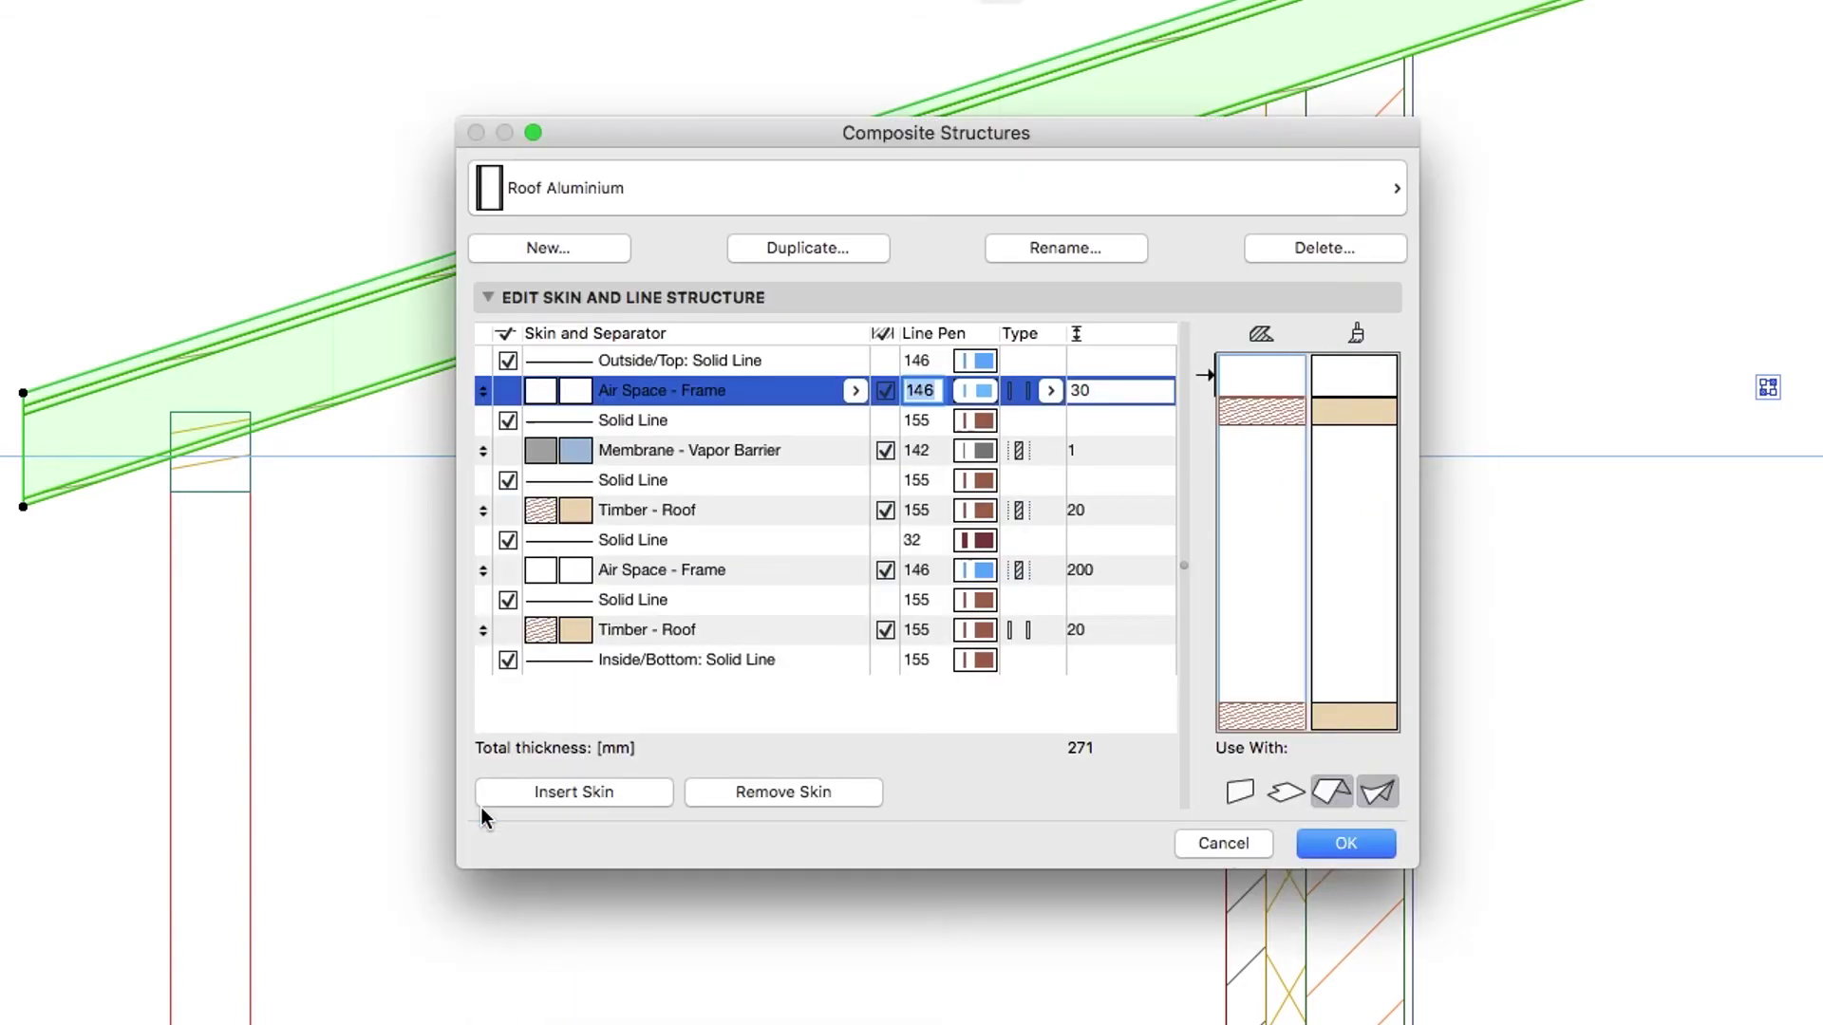
click(770, 572)
click(854, 570)
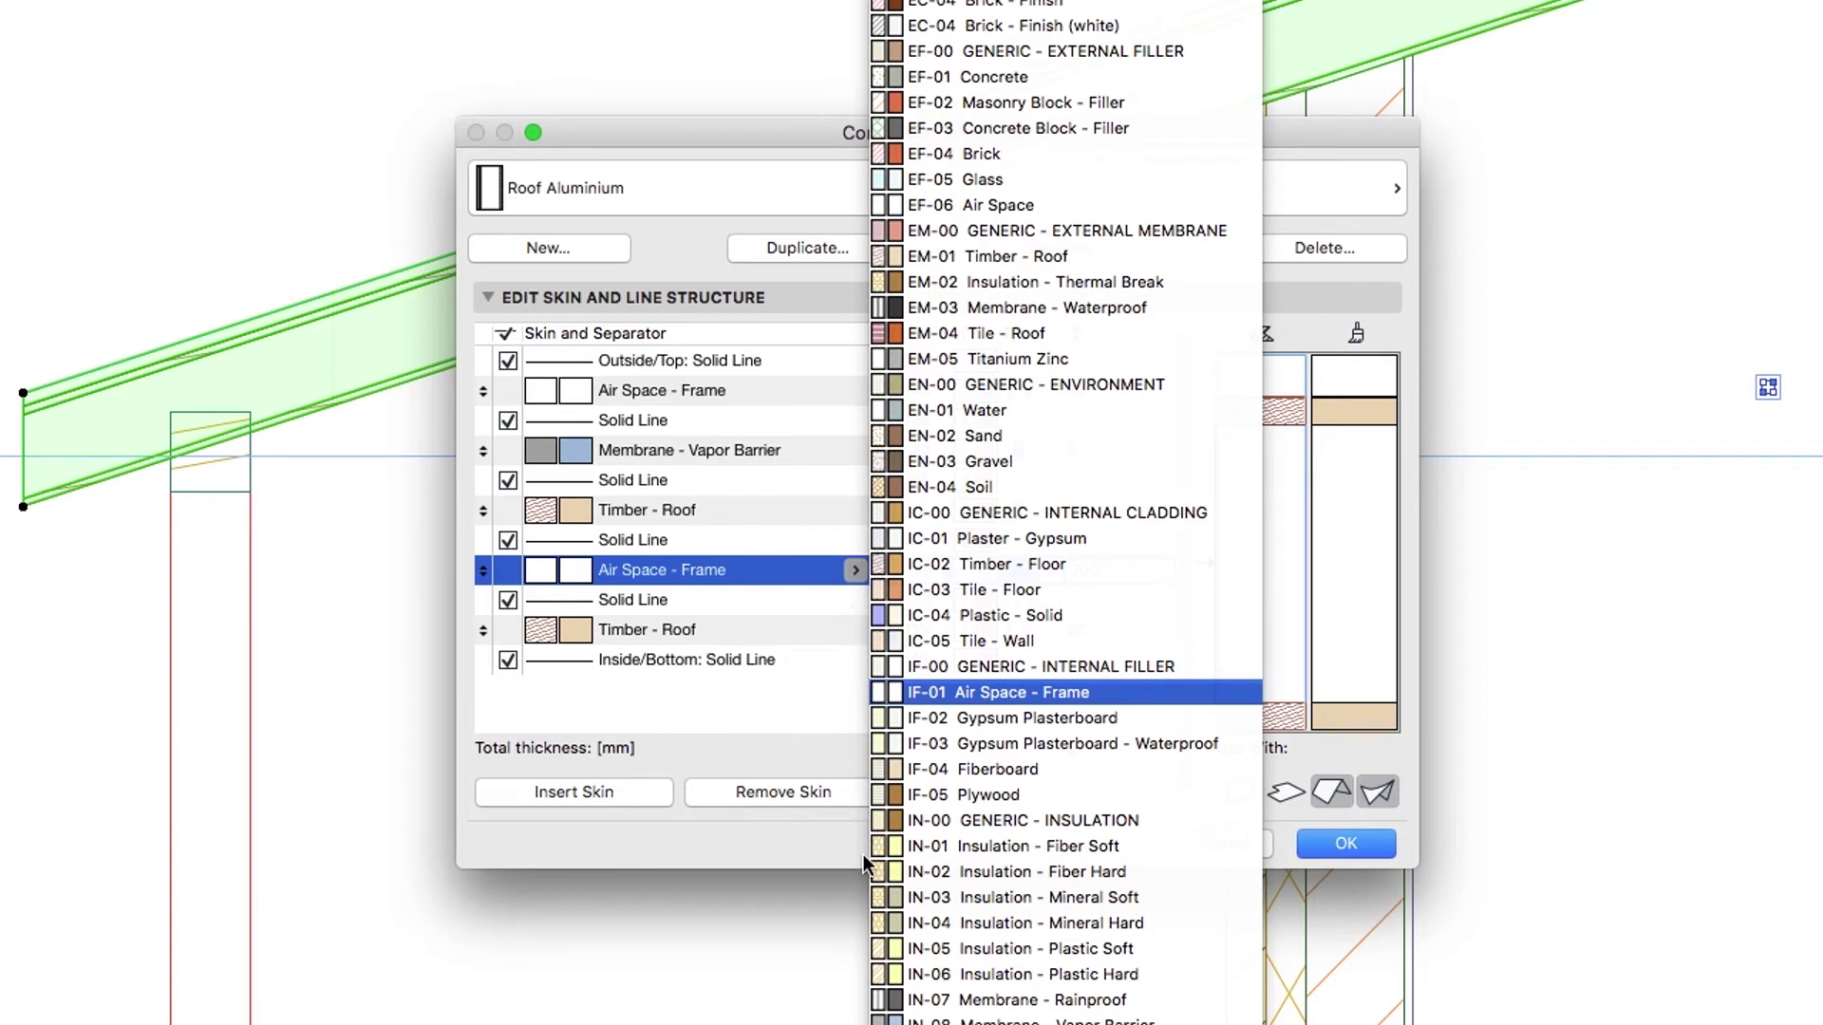
click(872, 894)
click(879, 896)
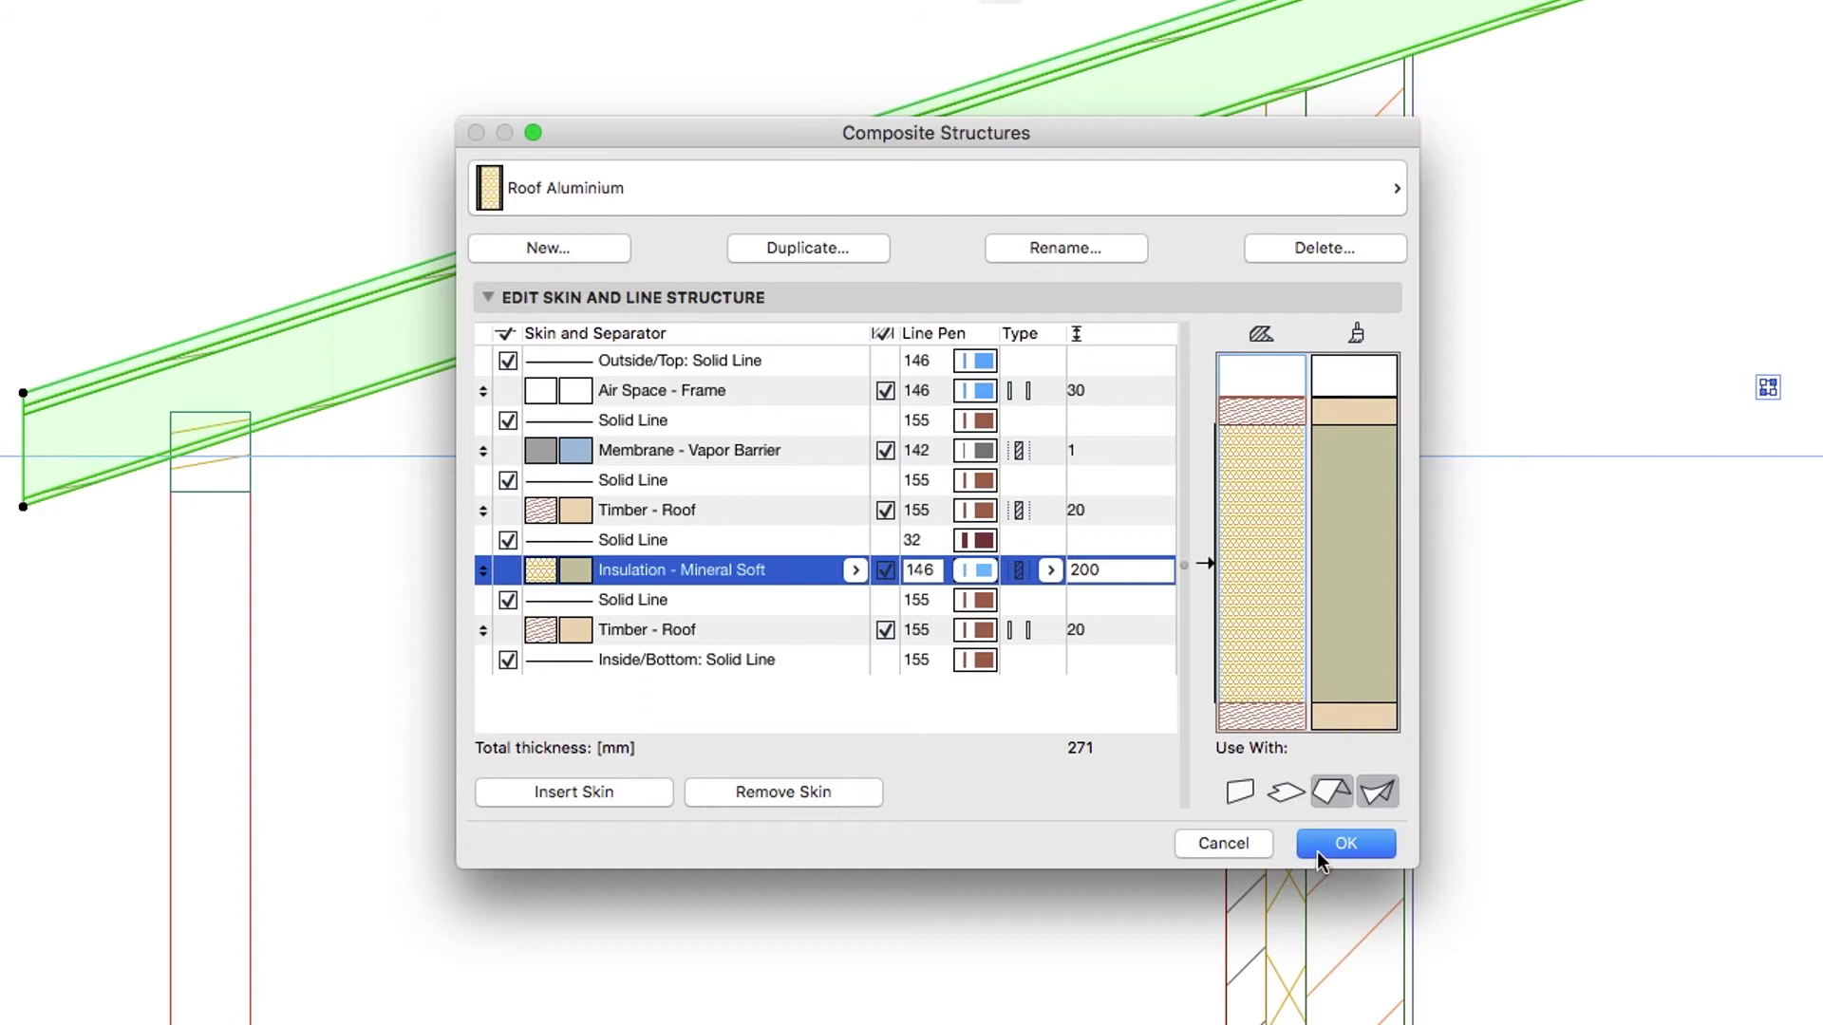
click(1319, 851)
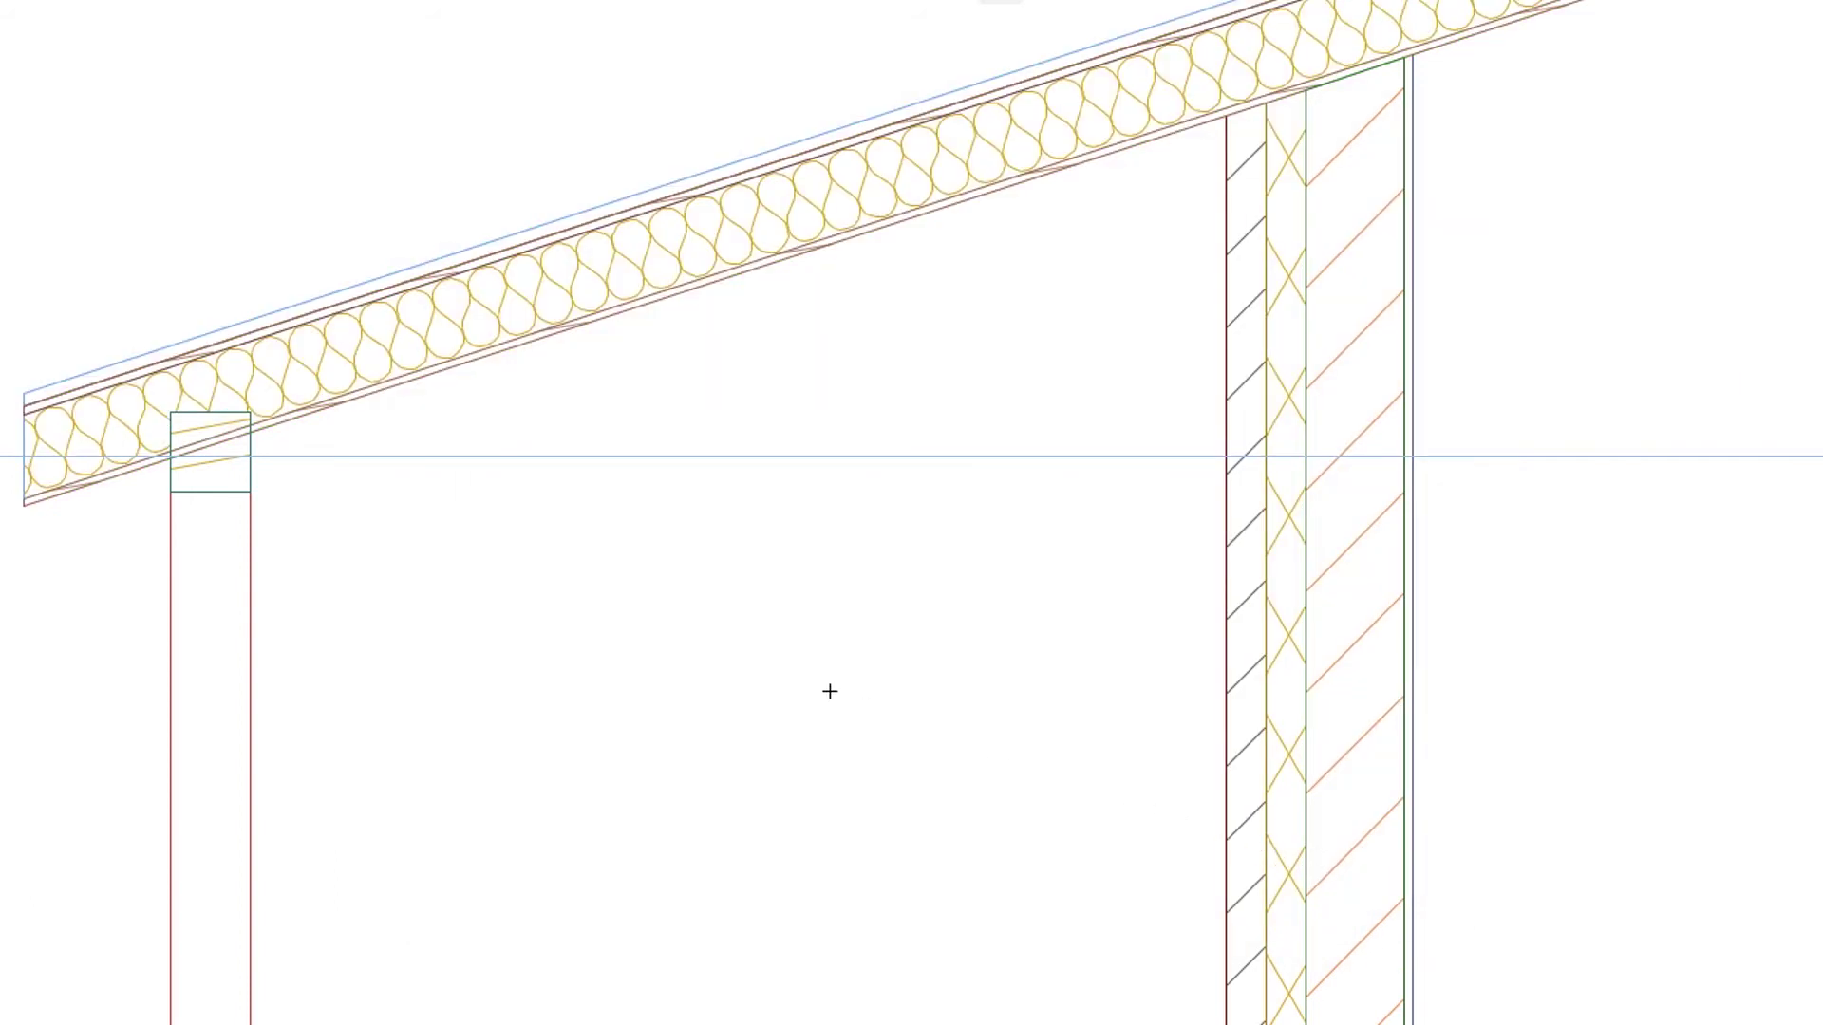
- Move the purlin beam 32 down so it sits just beneath the roof
scroll(304, 465, up, 5)
click(456, 500)
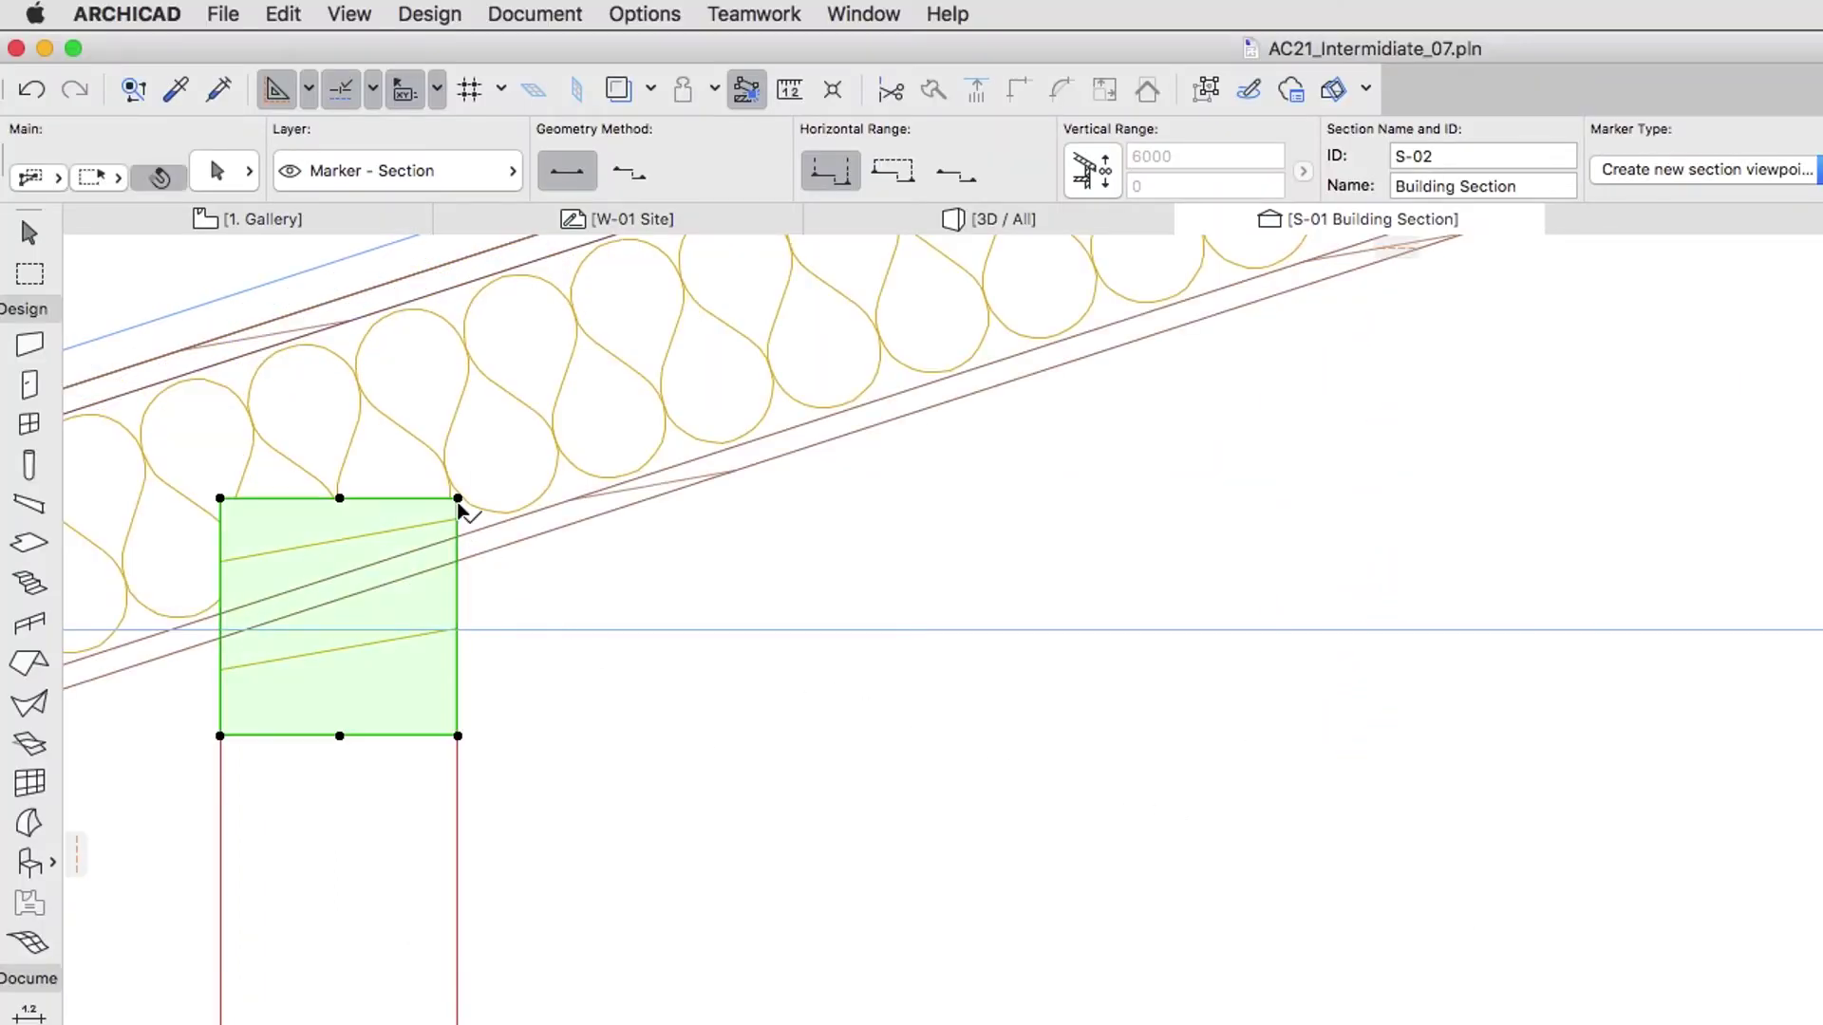
drag(456, 510, 458, 538)
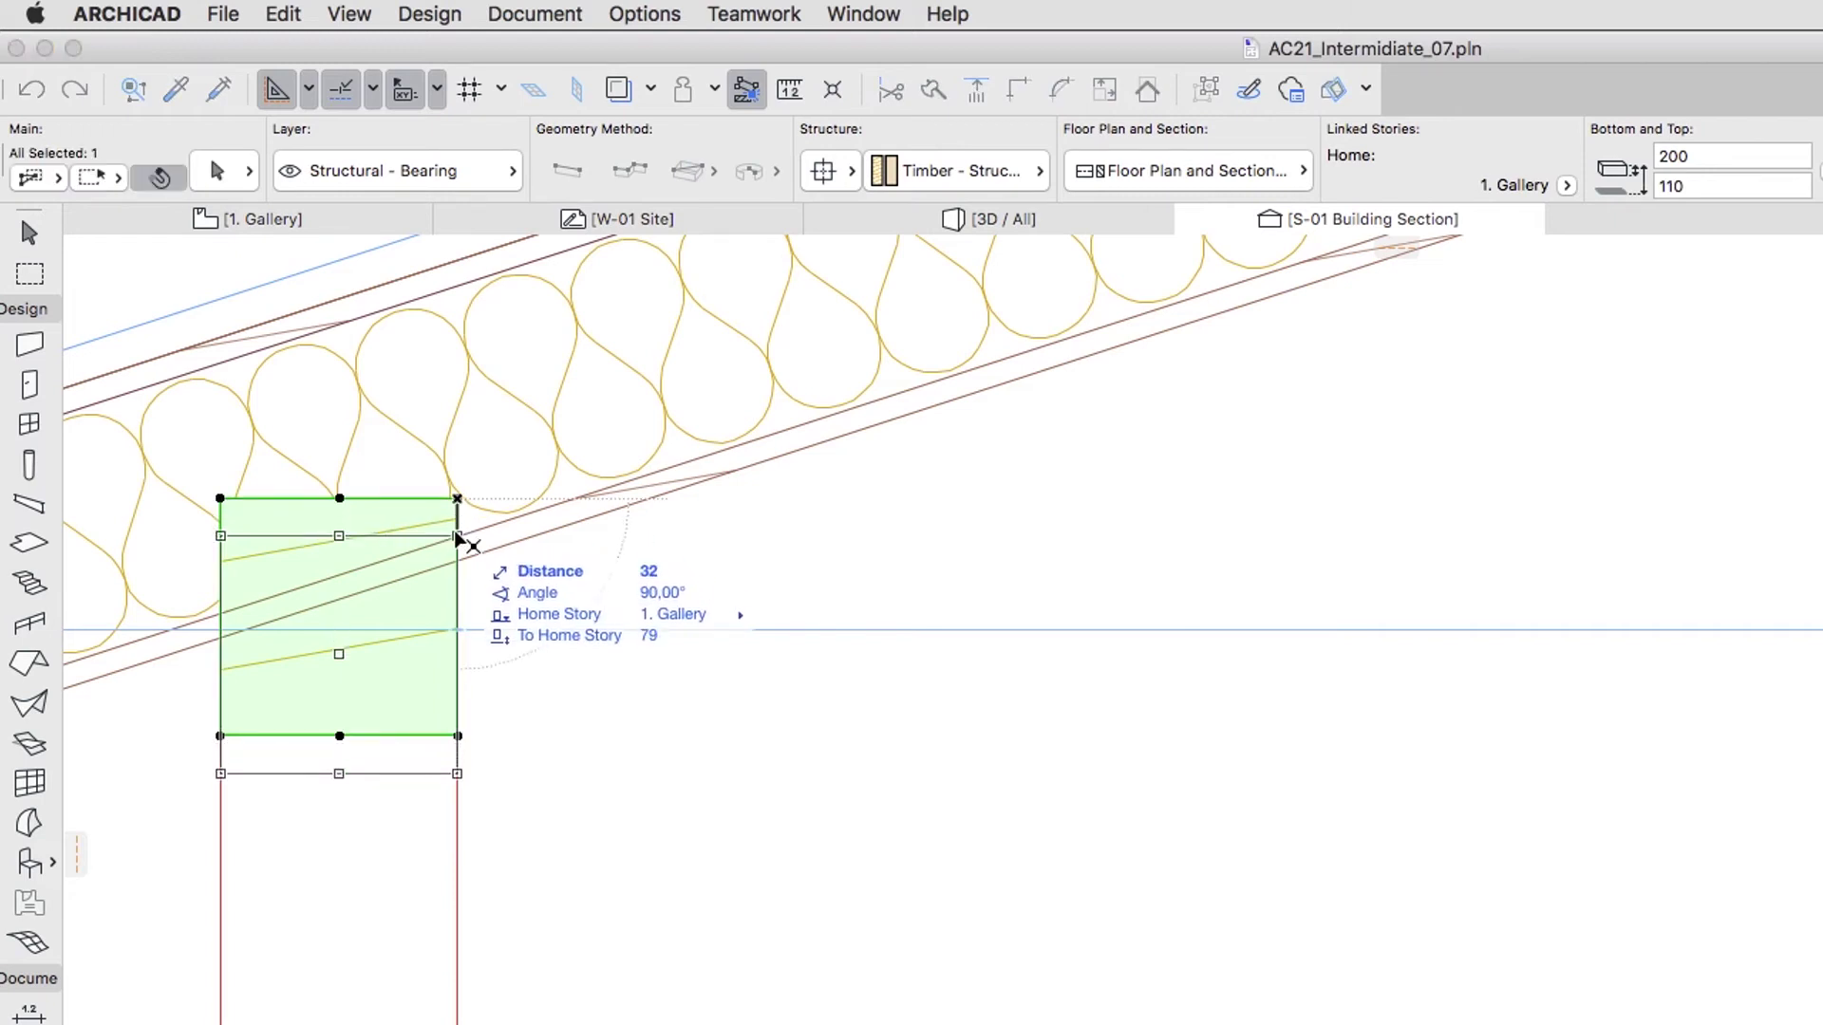
drag(458, 539, 458, 538)
- Bring the purlin beam to the front of the display order
right_click(663, 574)
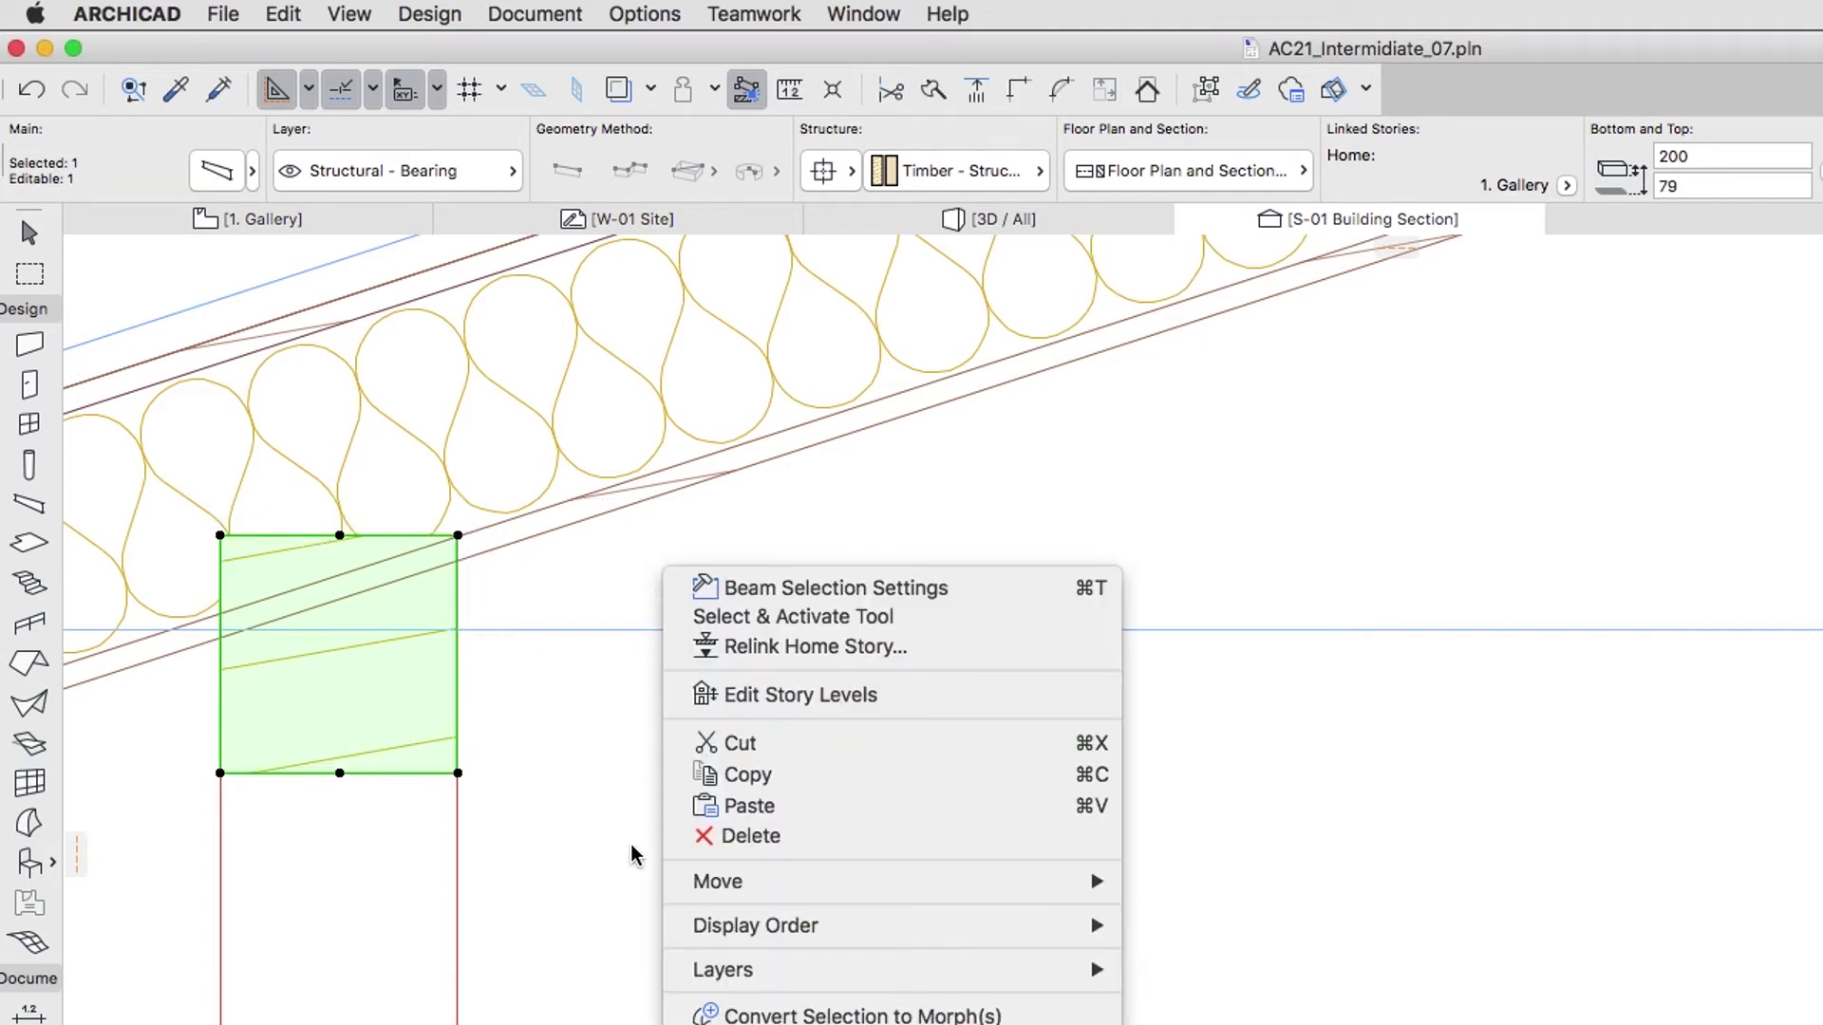
mouse_move(678, 925)
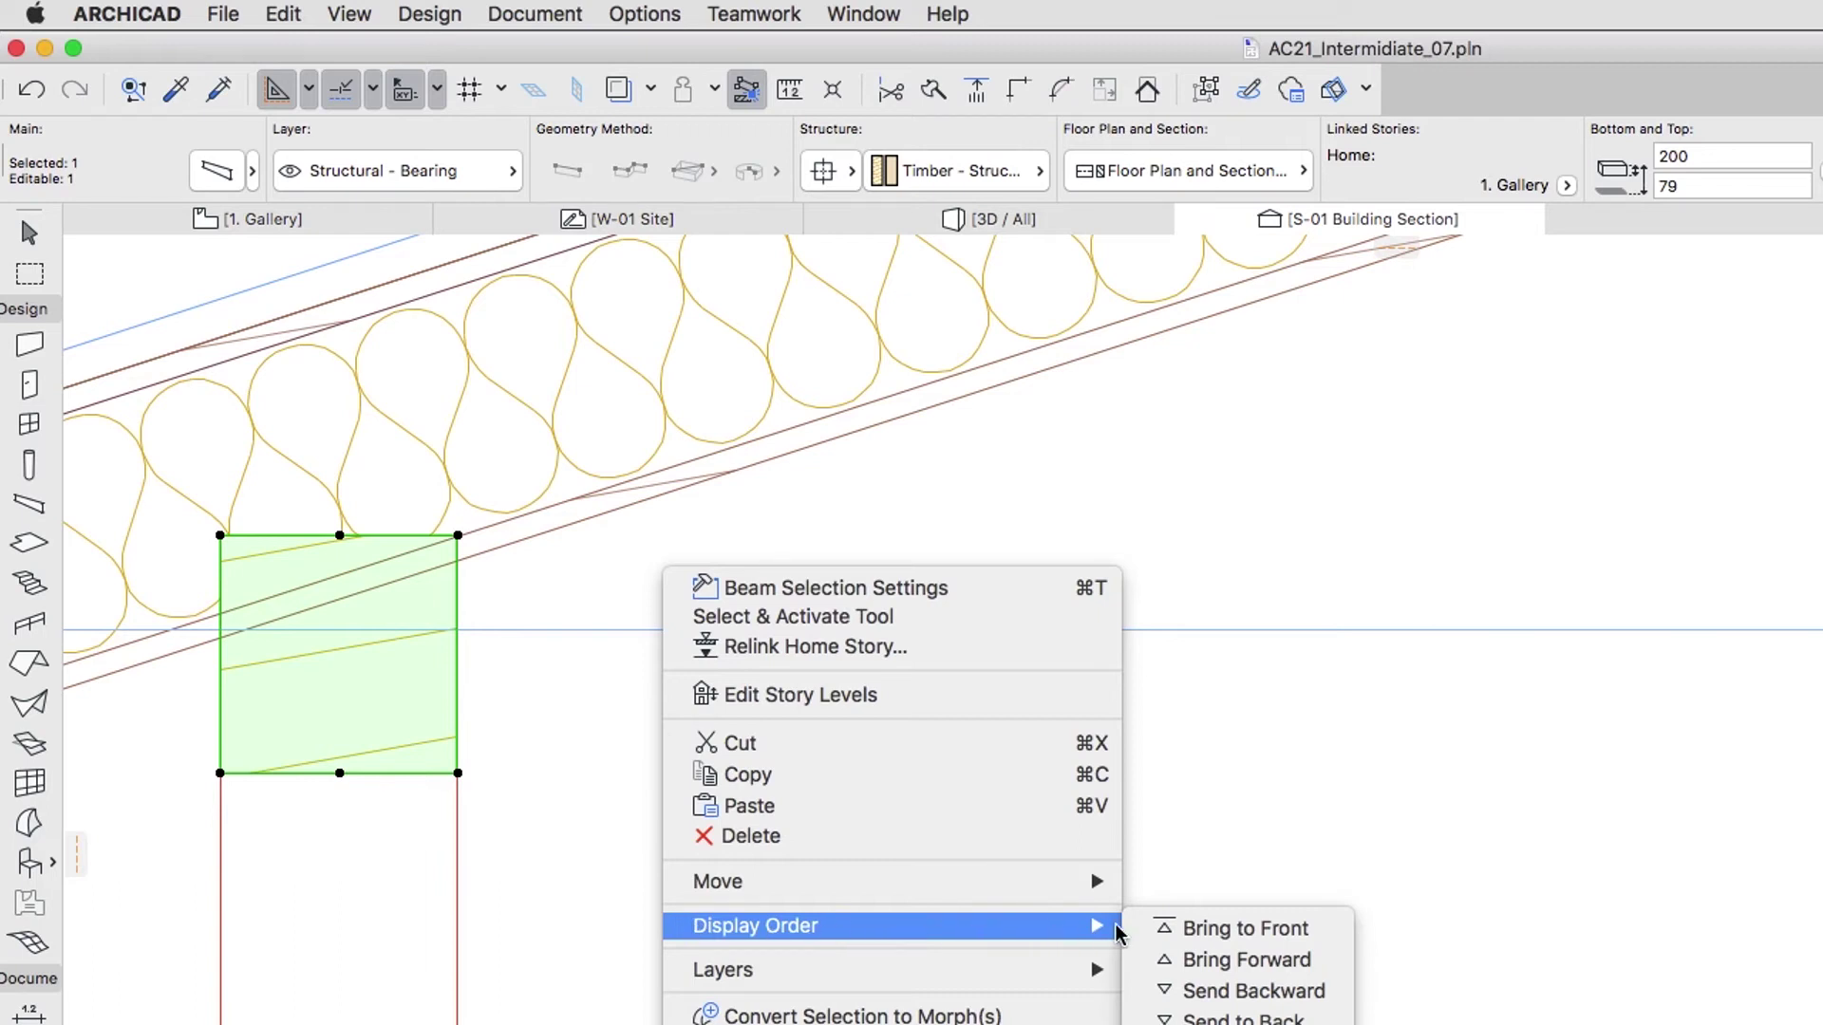
click(1153, 933)
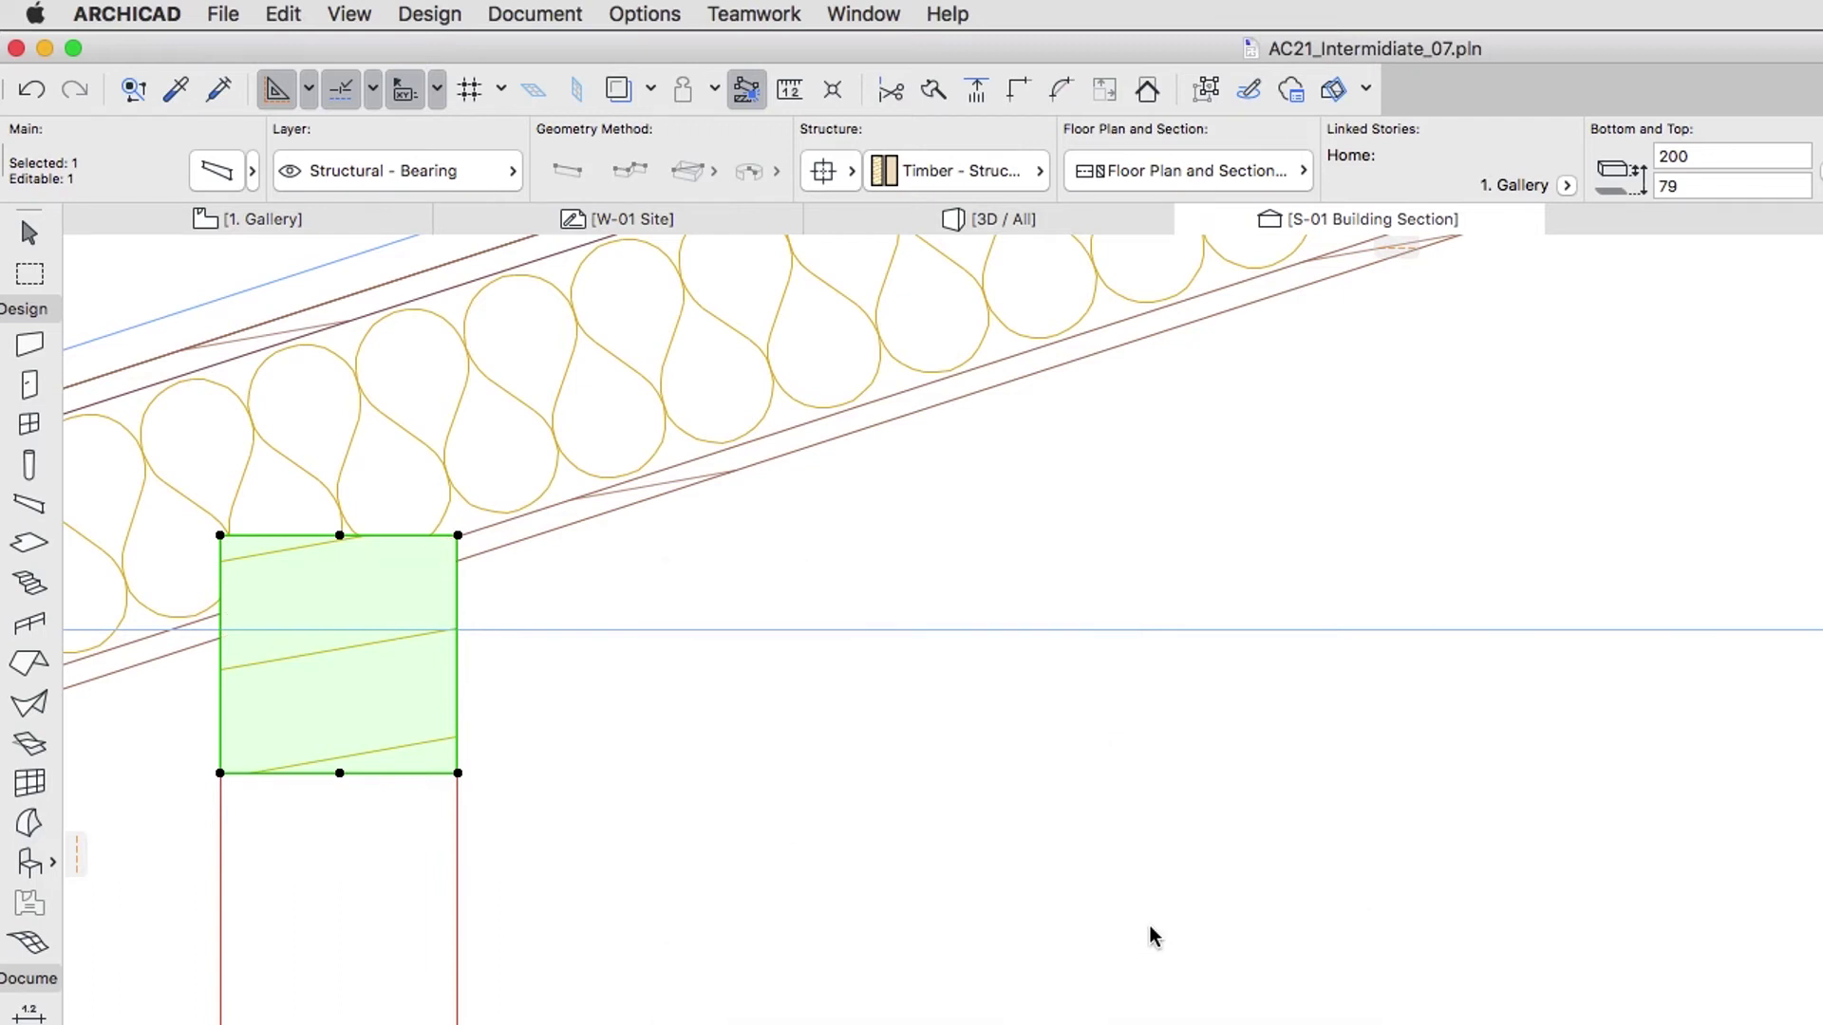
scroll(1154, 937, down, 5)
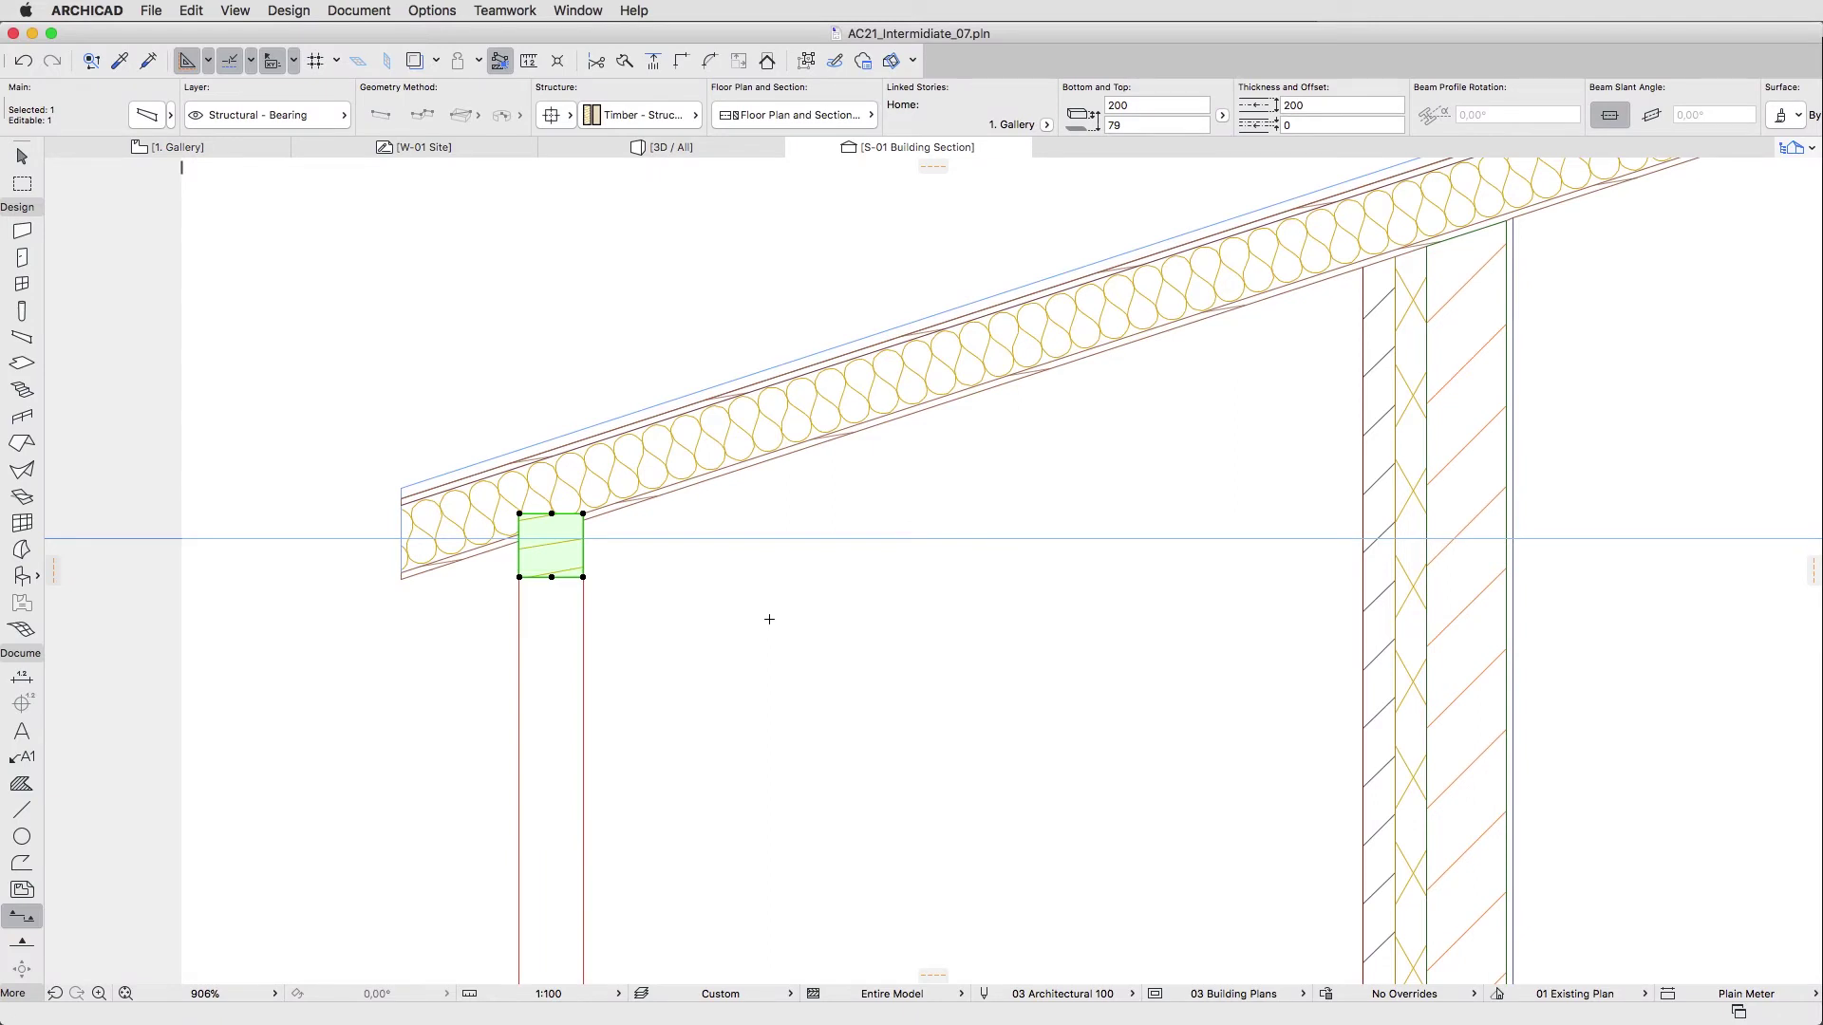
key(super+alt+d)
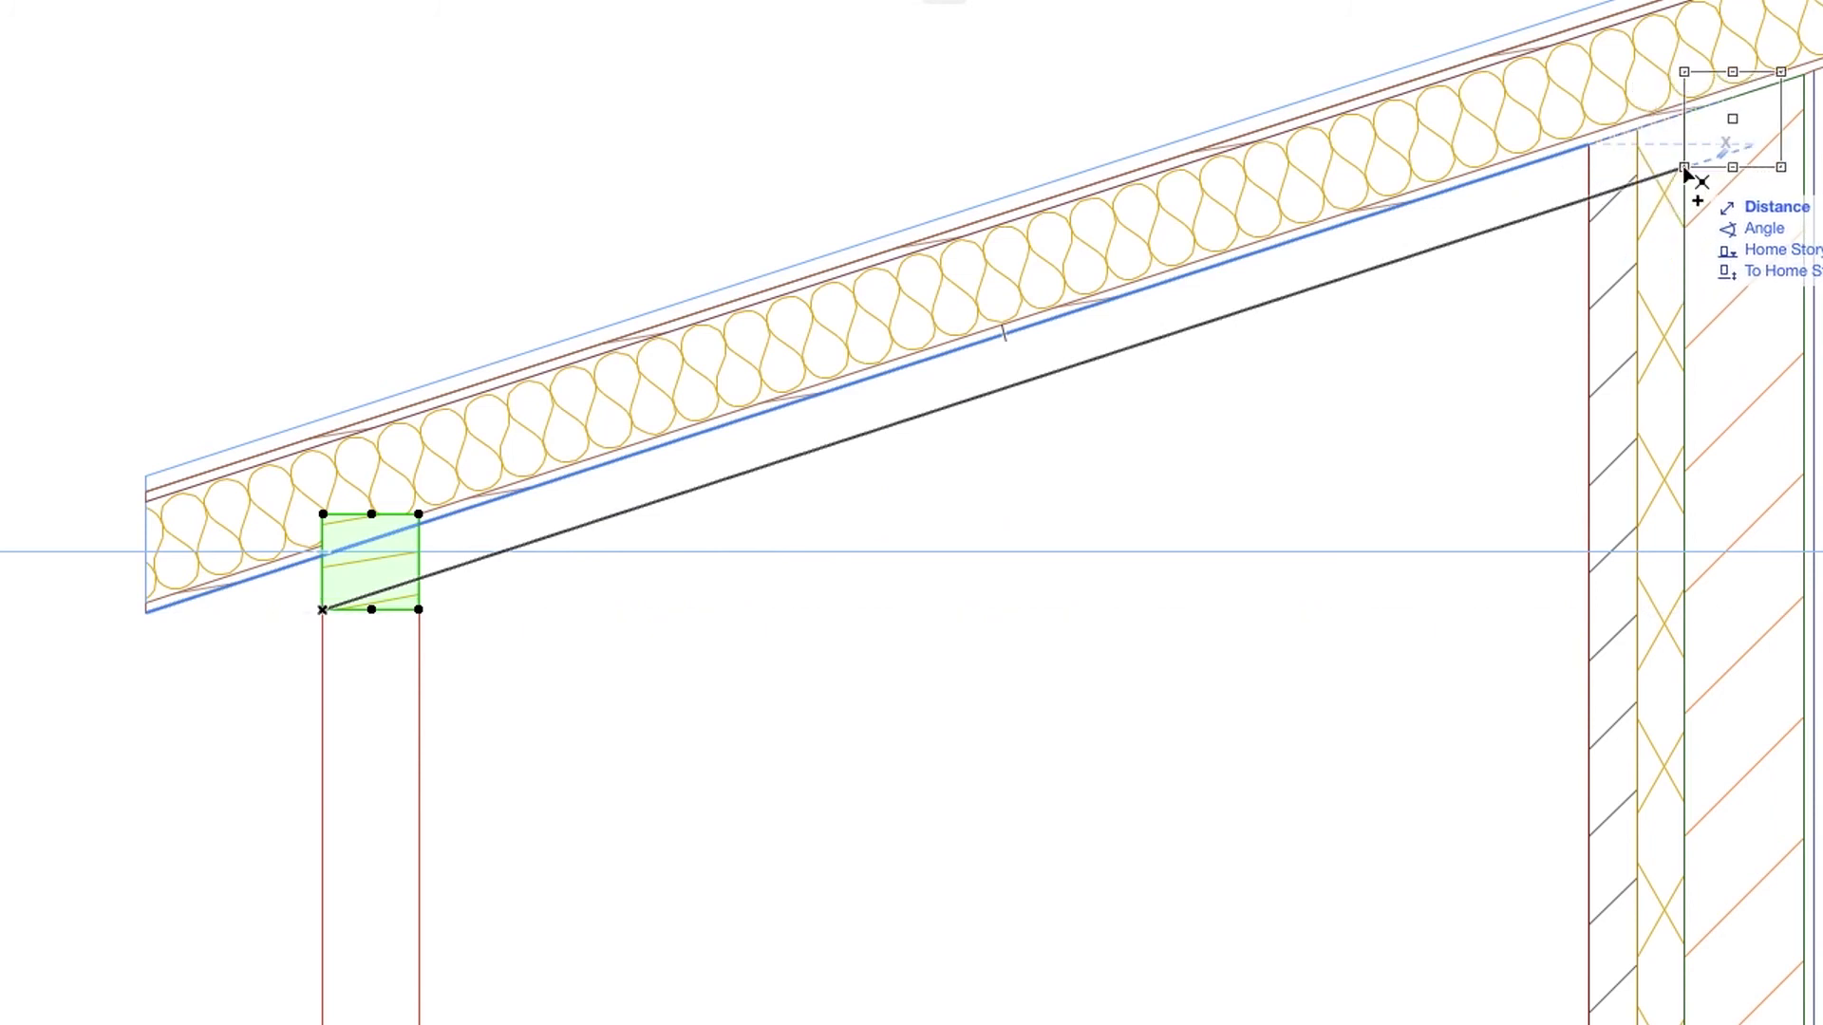
drag(1685, 169, 1684, 168)
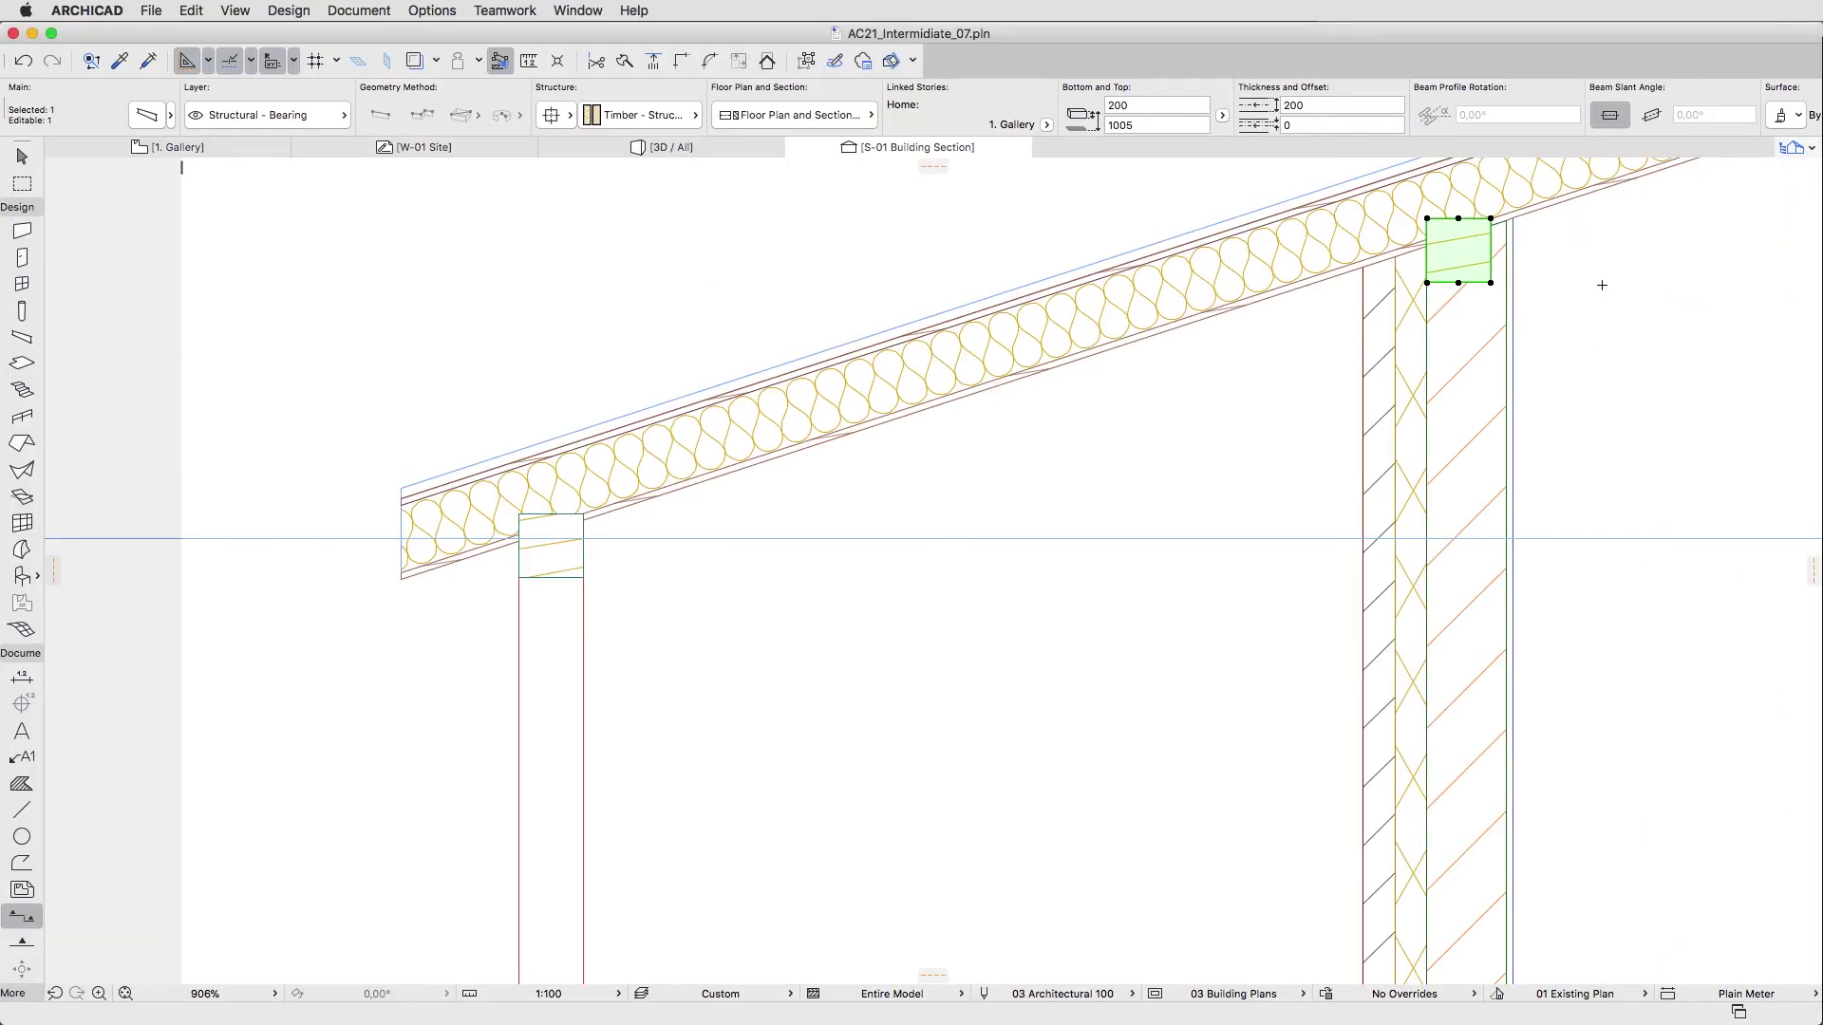
middle_drag(1603, 285, 382, 747)
- Copy the purlin beam onto the top of the right column under the roof
scroll(382, 746, down, 5)
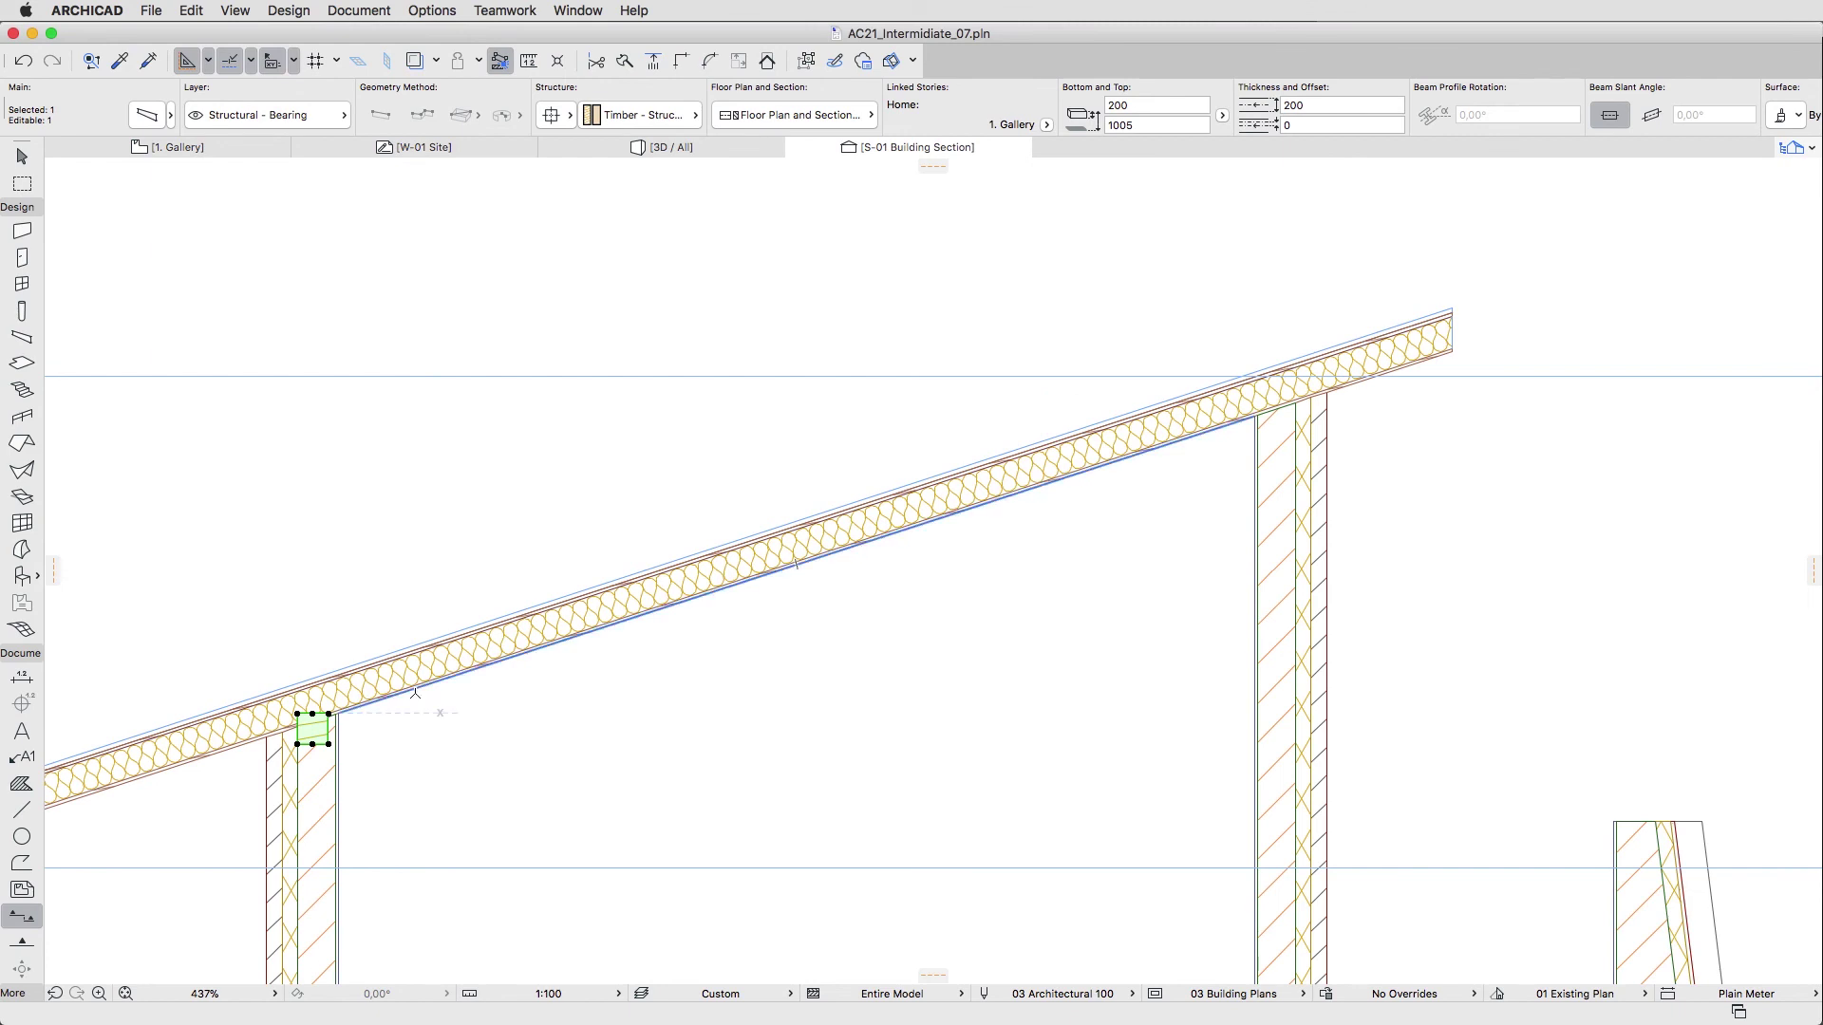
key(super+shift+d)
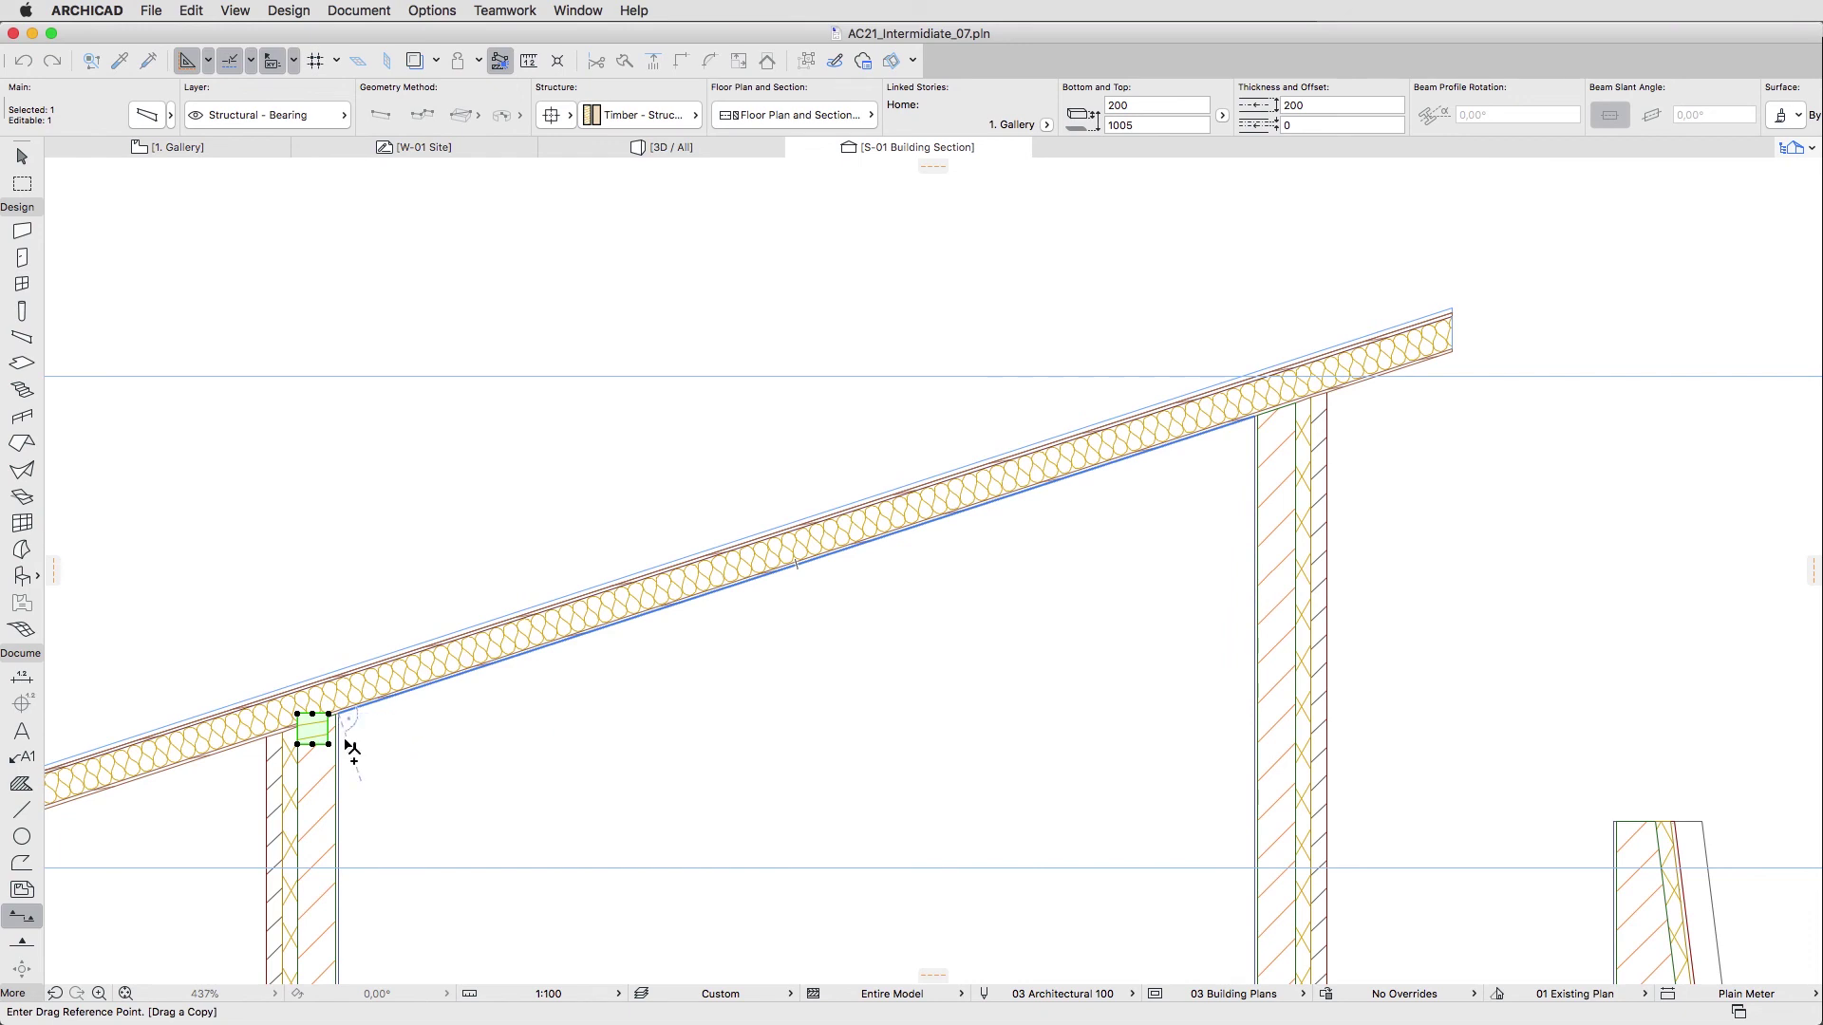
click(328, 743)
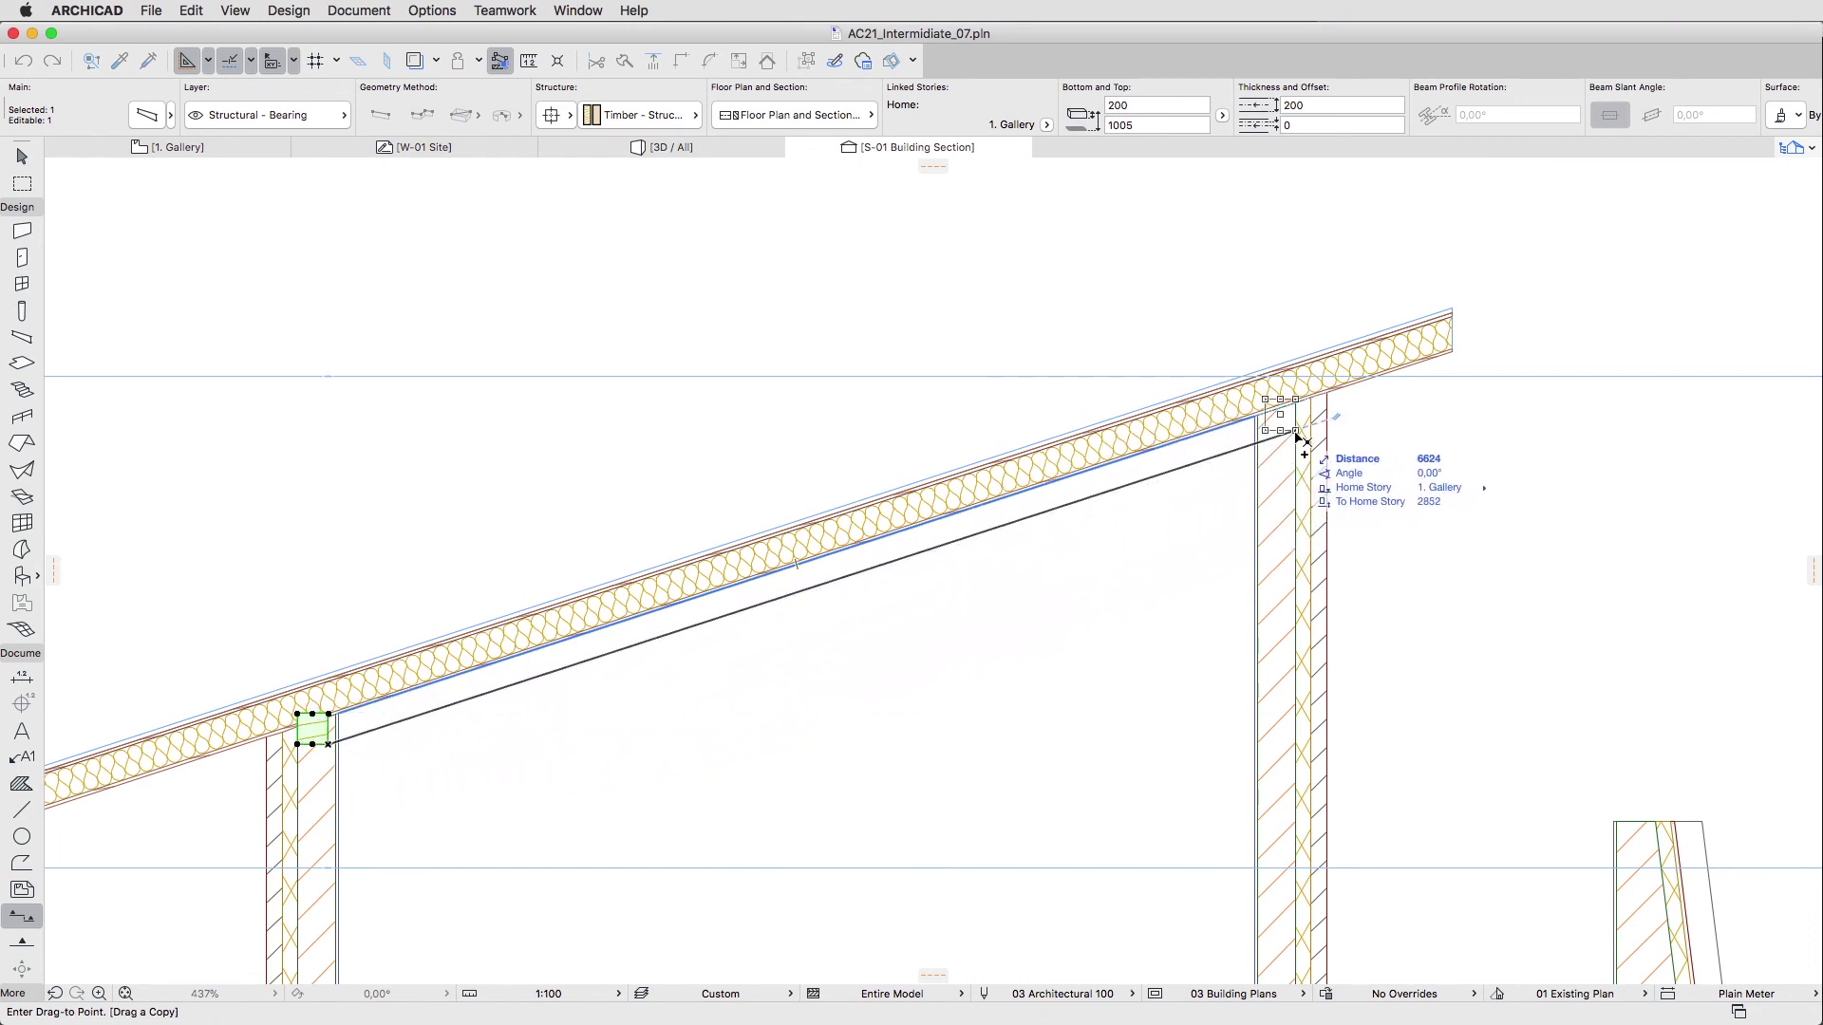
click(1299, 435)
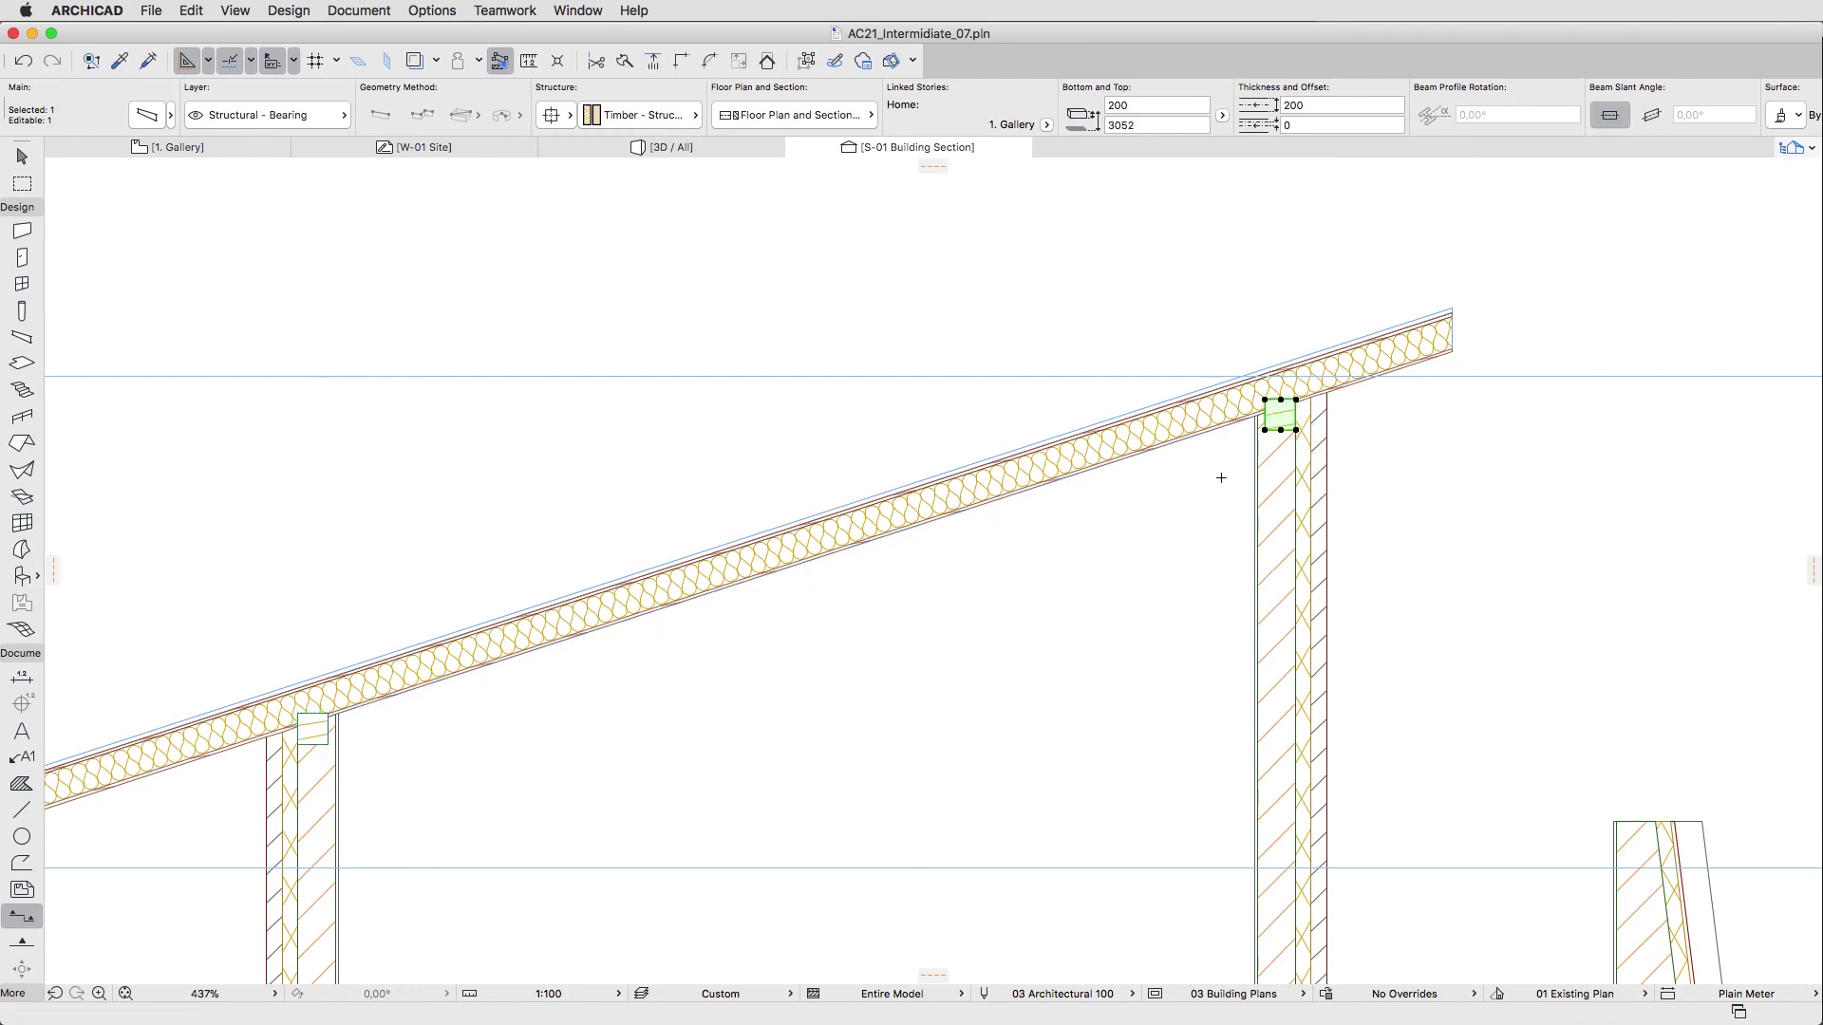
key(Escape)
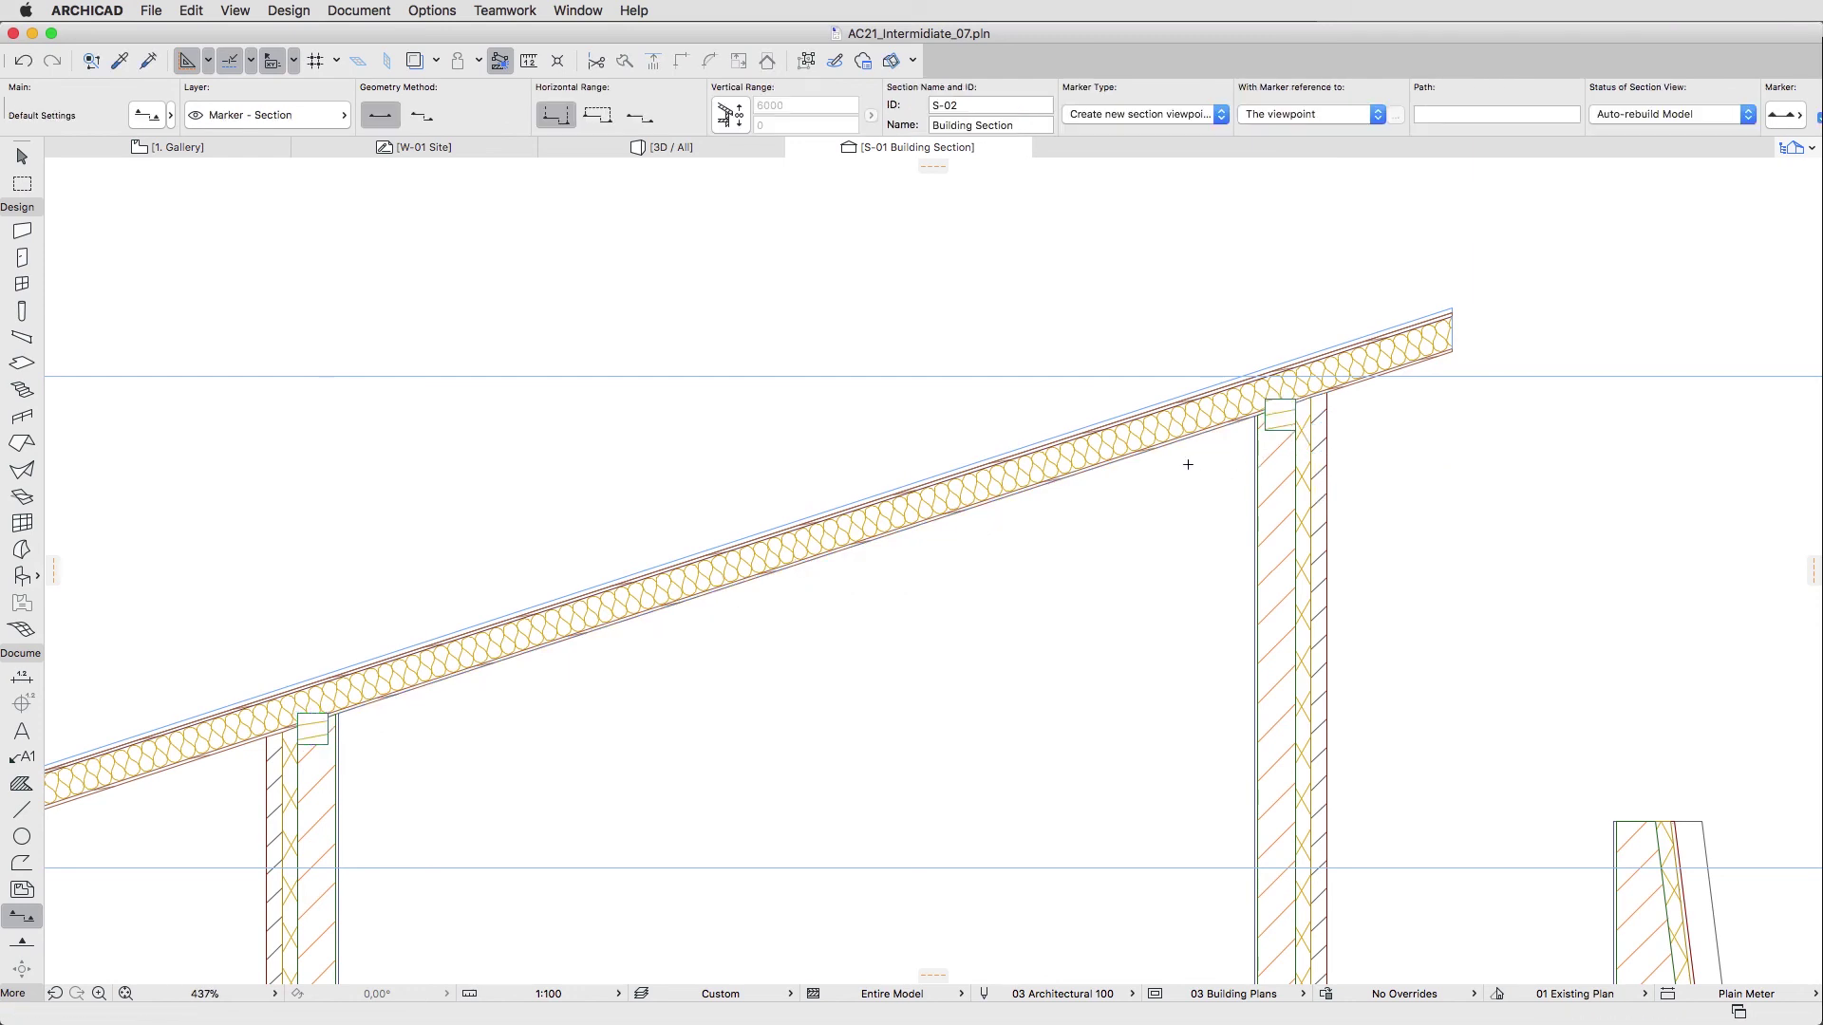
- In 3D, select all four gallery columns and stretch their tops up to the beams
click(760, 147)
shift+middle_drag(566, 322, 579, 285)
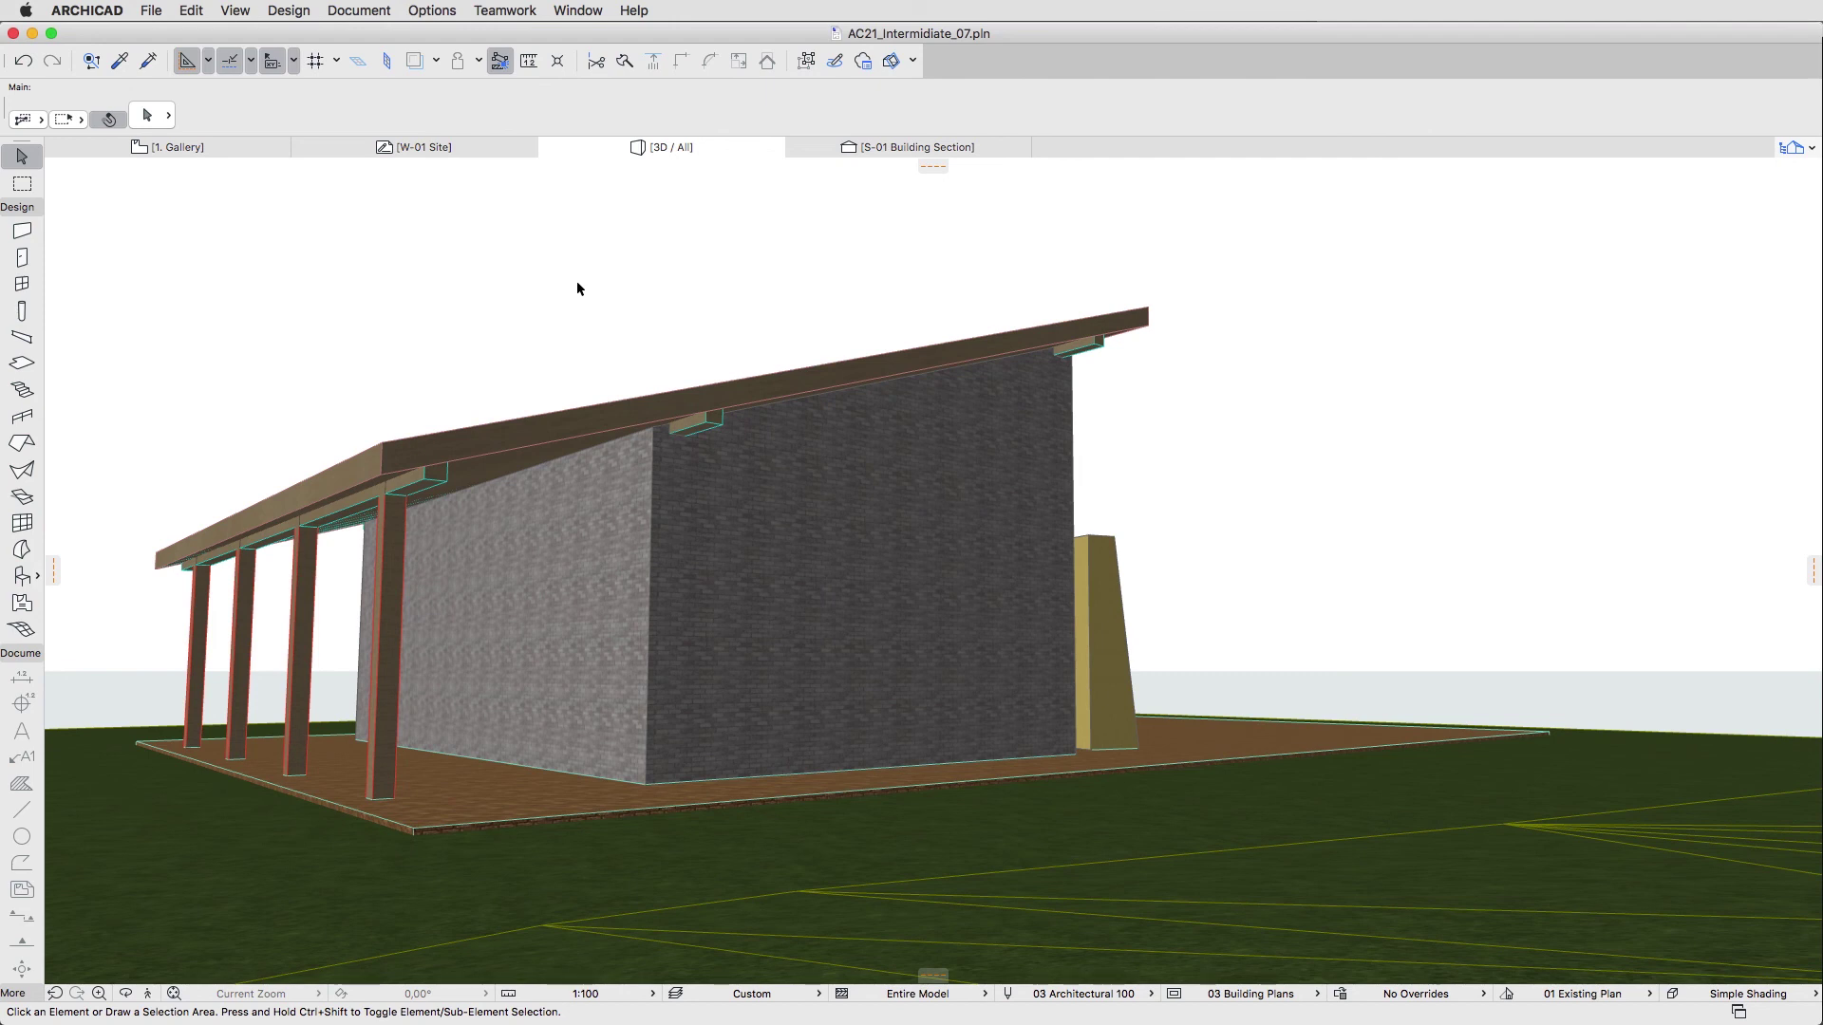
alt+click(411, 503)
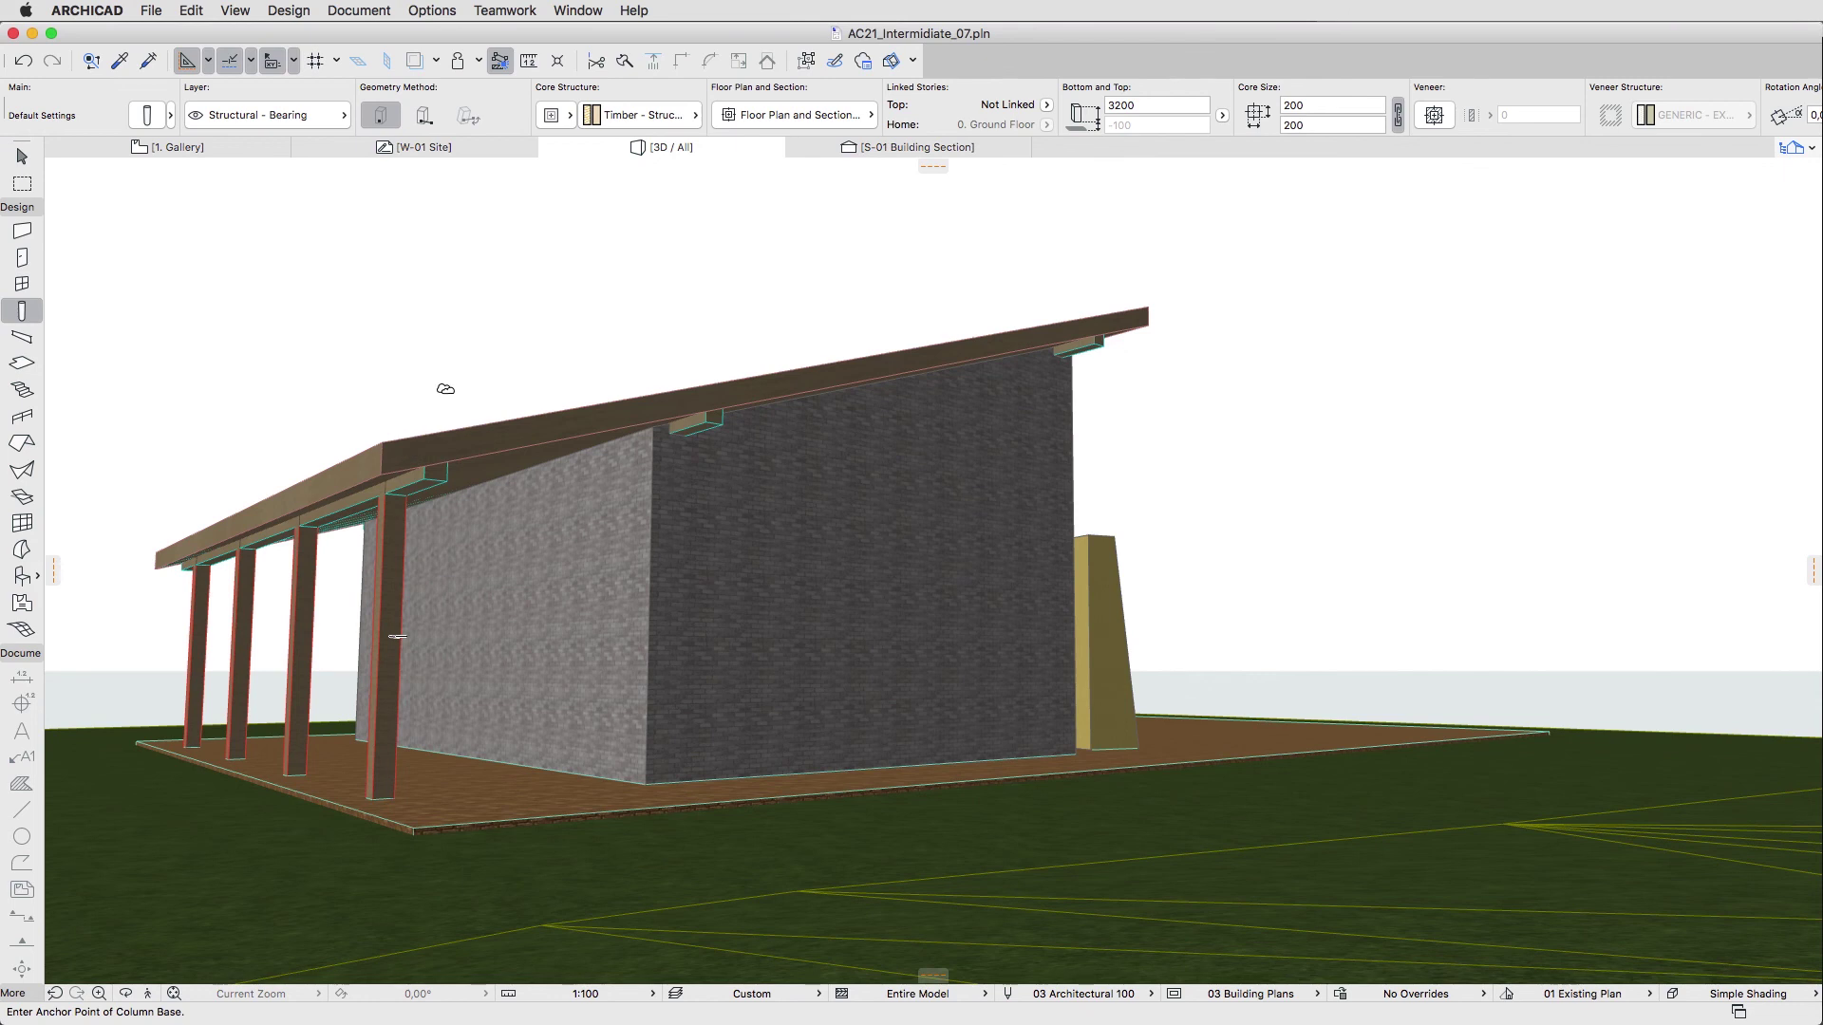
key(super+a)
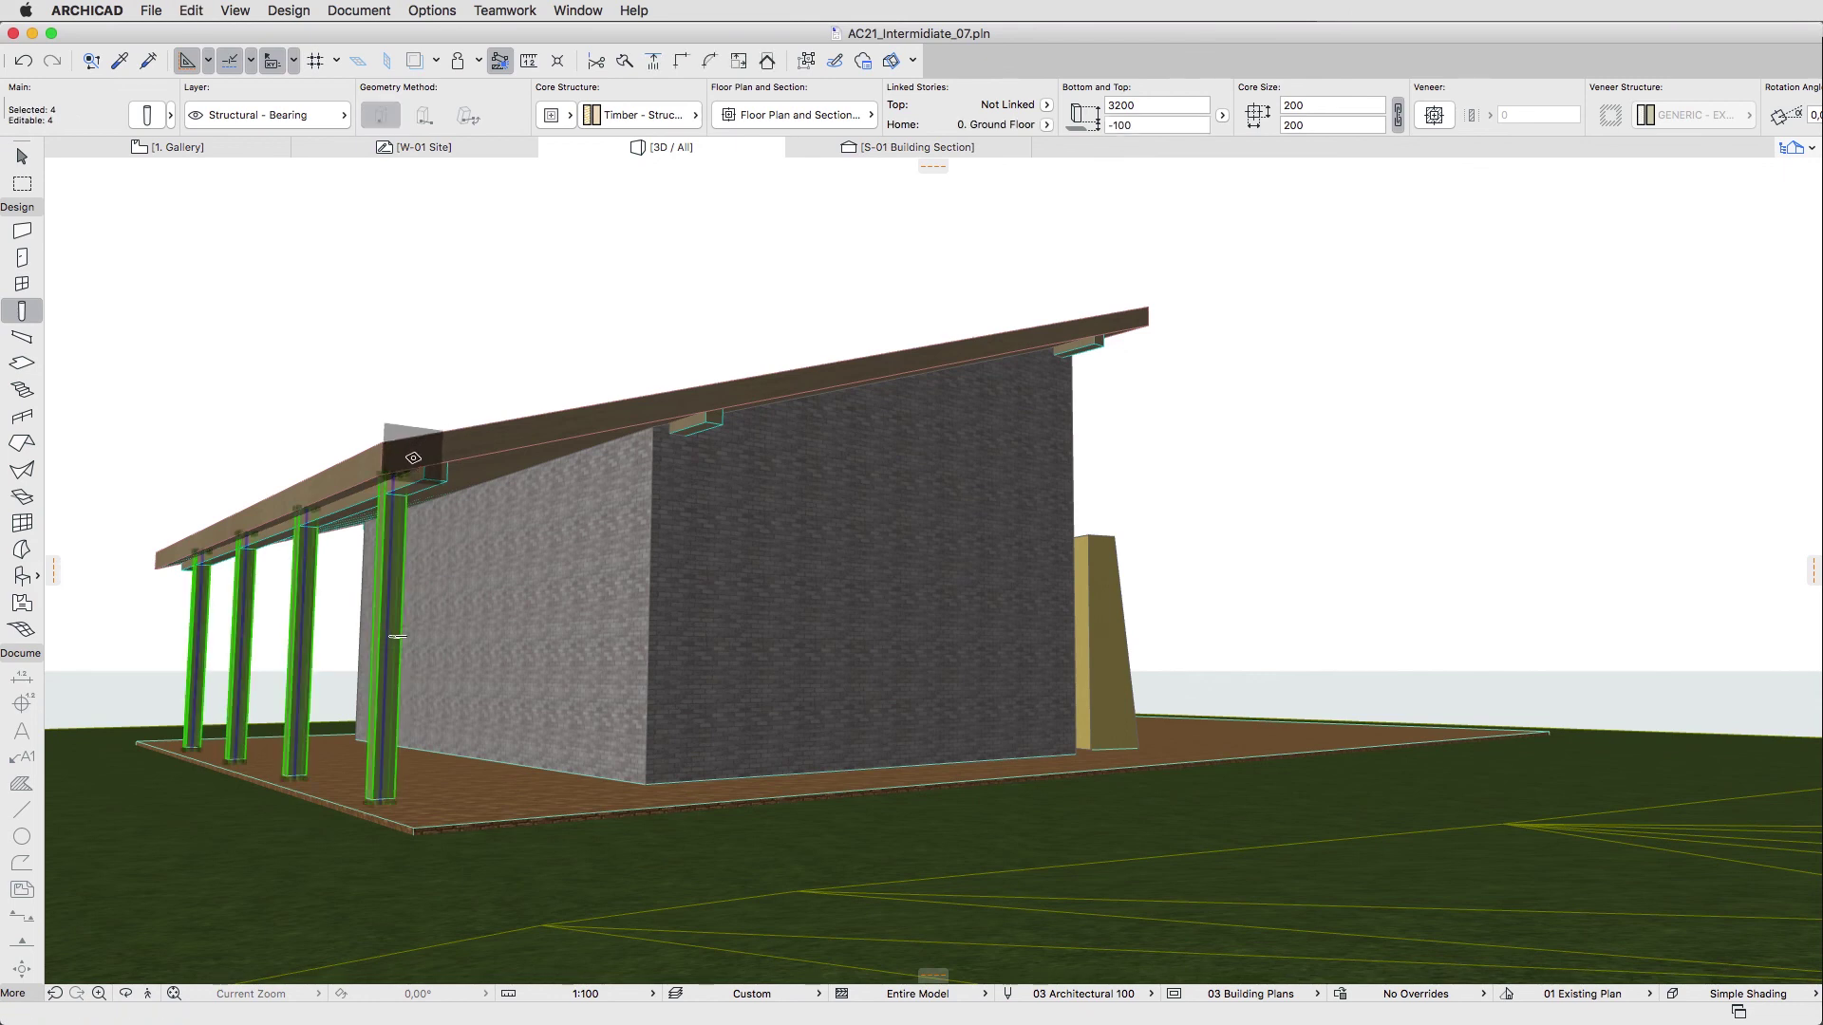
click(394, 477)
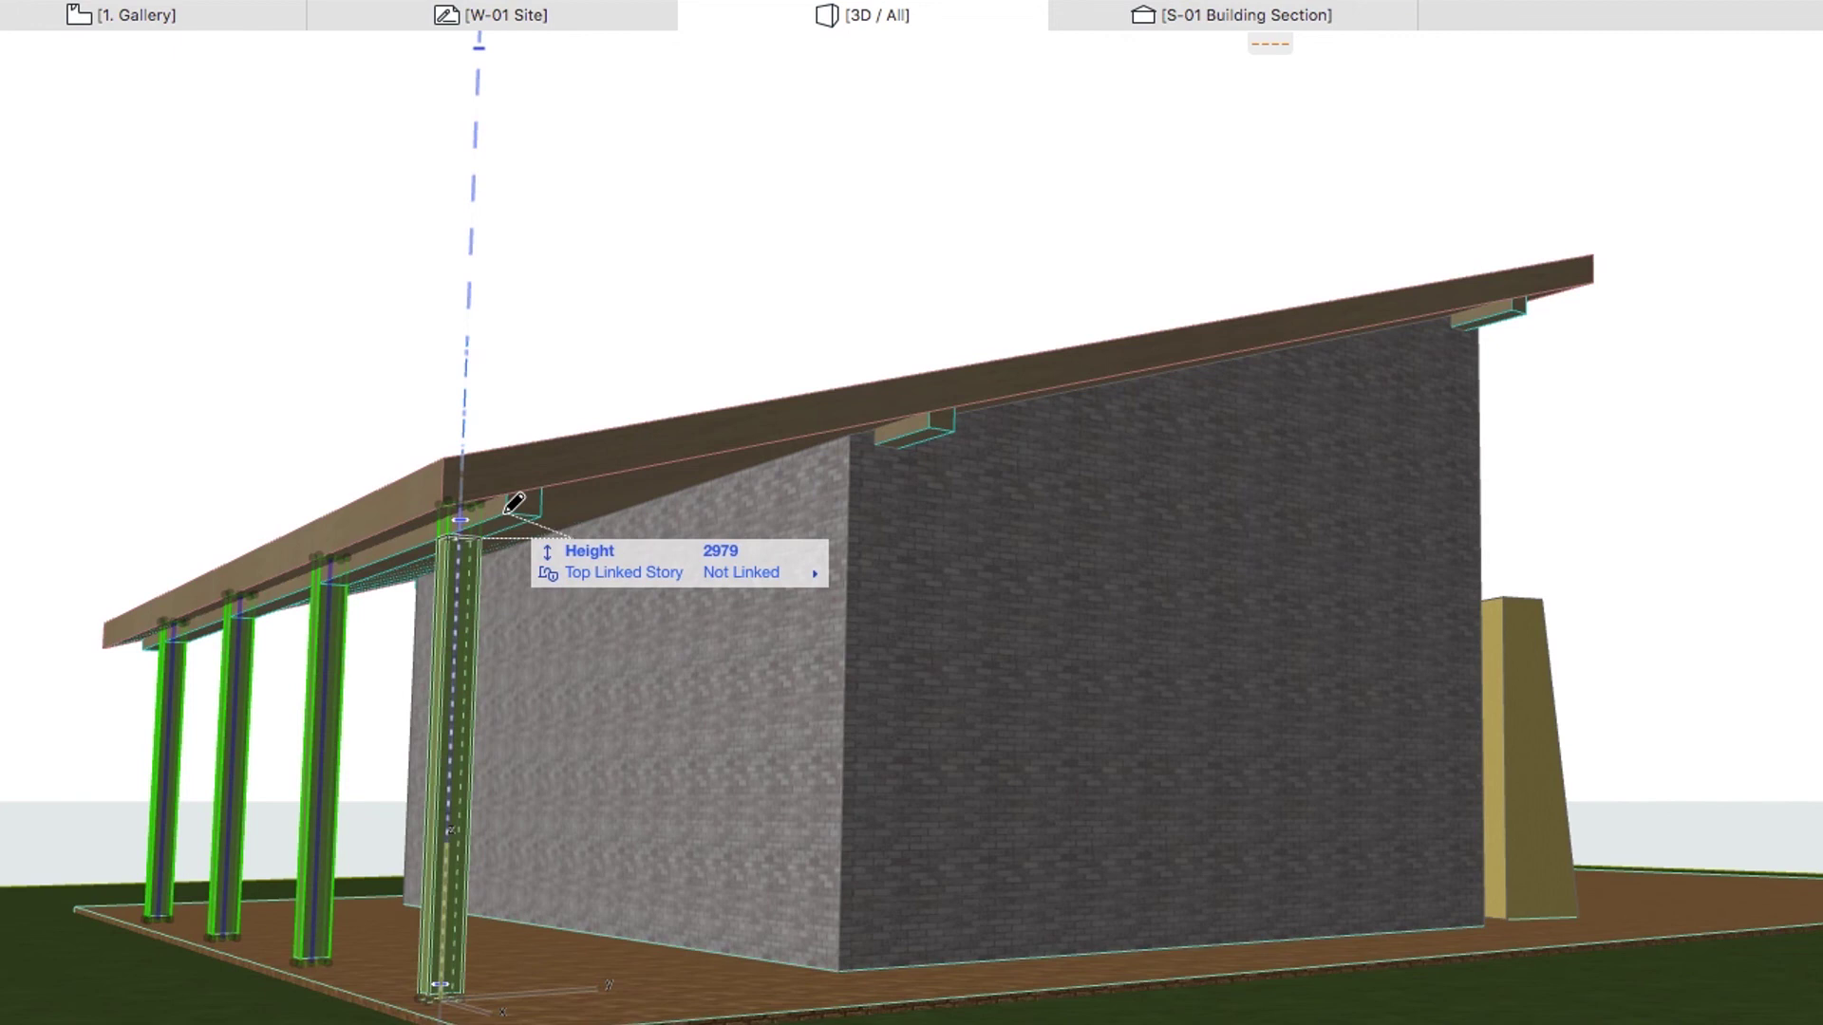
click(514, 503)
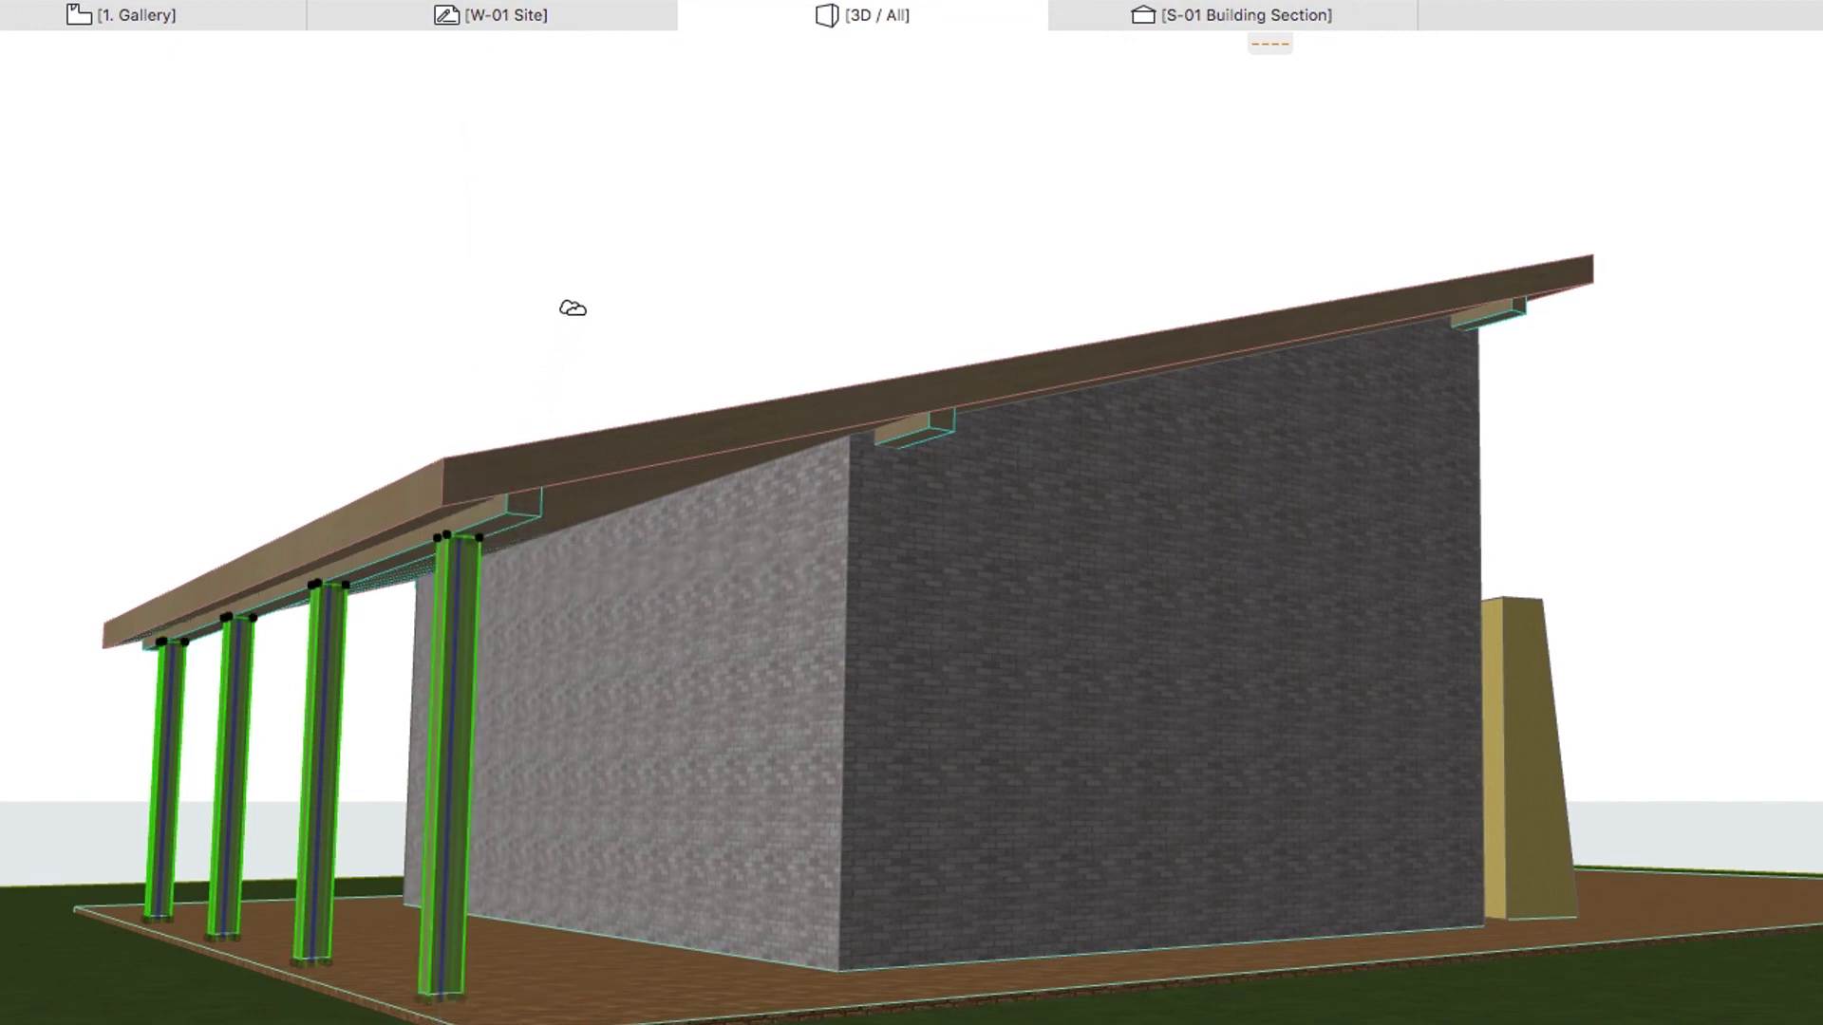